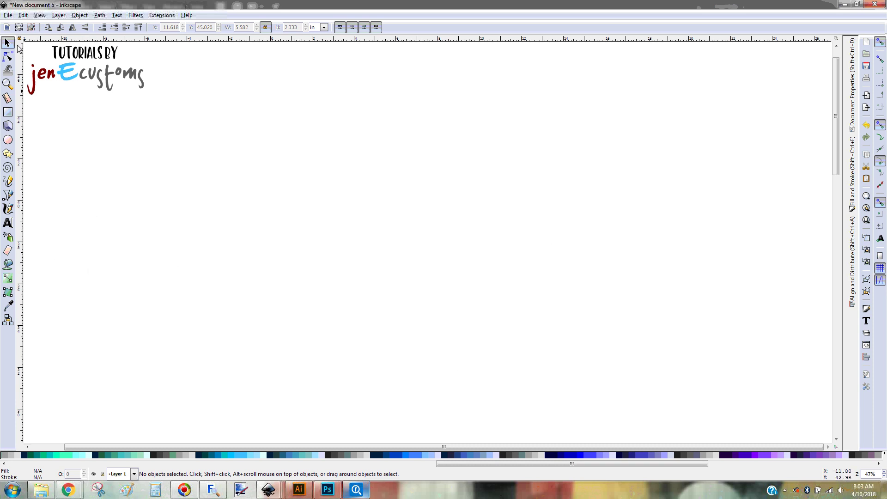
- Switch to the Text tool and set the font to Impact
{"action": "left_click", "coordinate": [7, 224]}
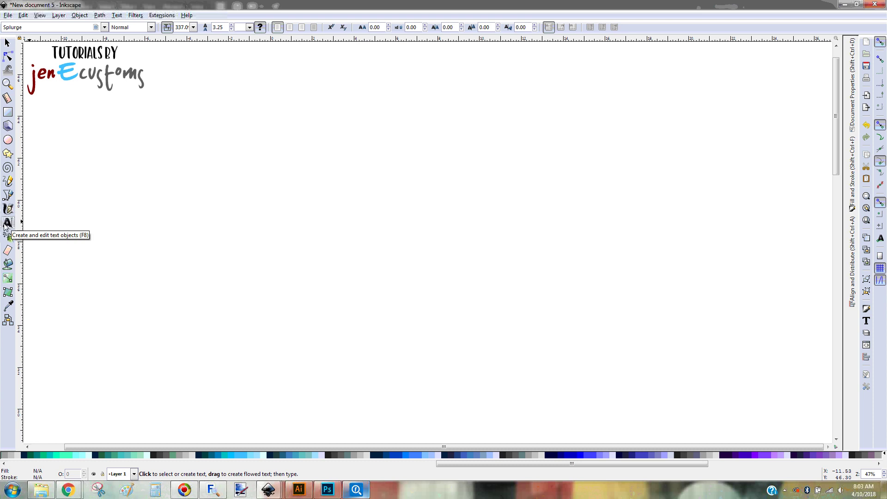
{"action": "double_click", "coordinate": [21, 28]}
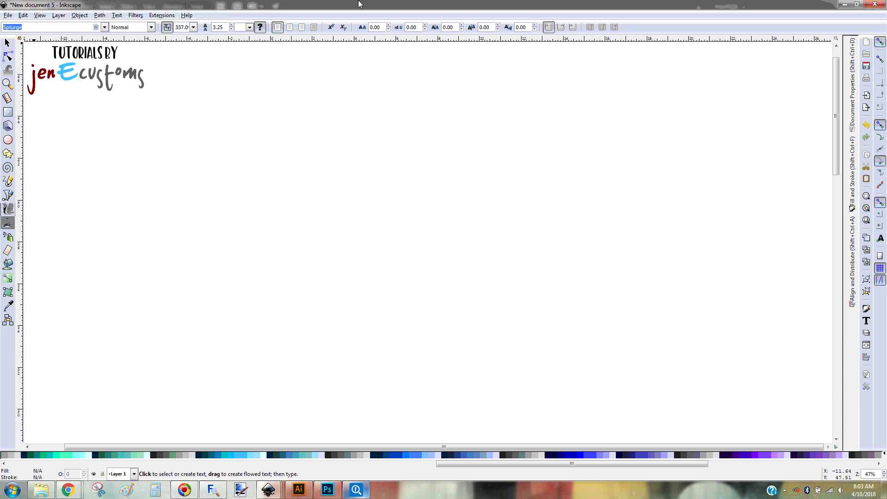
{"action": "type", "text": "imp"}
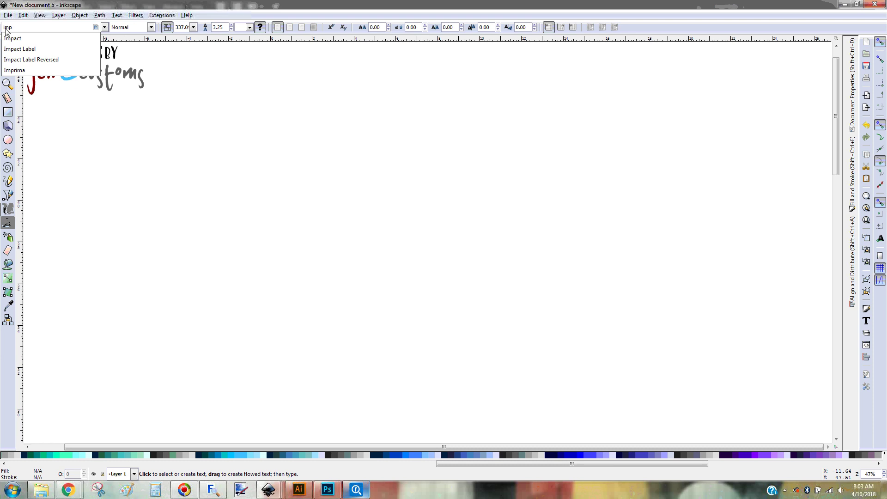
{"action": "left_click", "coordinate": [18, 37]}
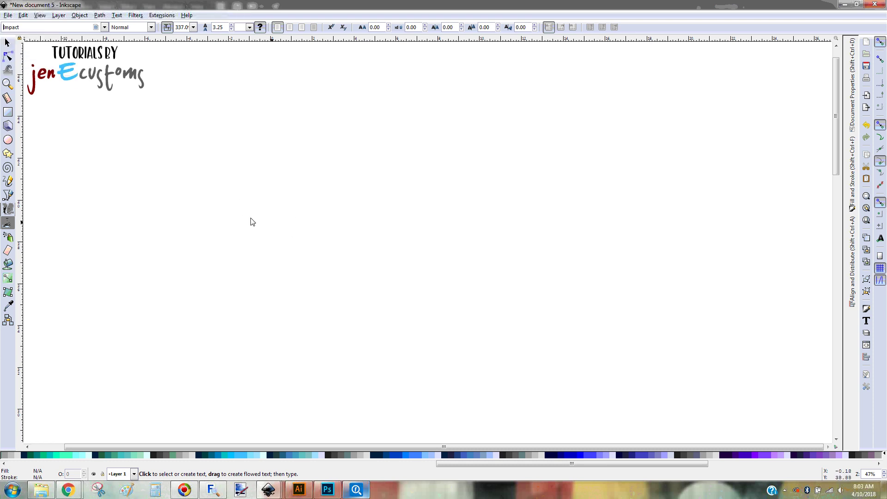
- Type WARP TEXT in capitals on the page, fixing a lowercase slip
{"action": "left_click", "coordinate": [237, 191]}
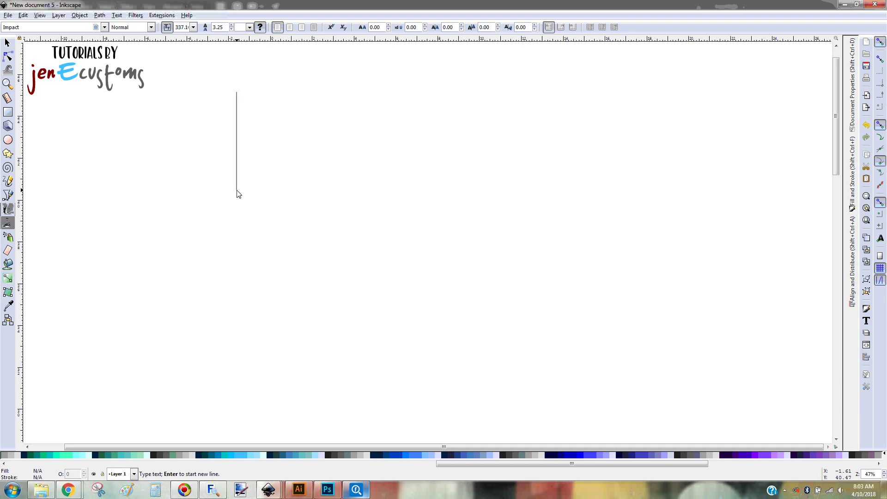
{"action": "type", "text": "wa"}
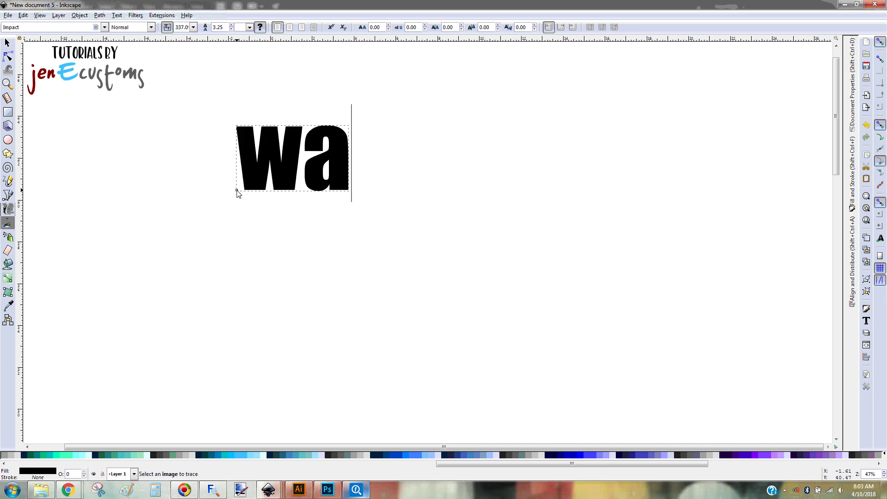
{"action": "key", "text": "BackSpace"}
{"action": "key", "text": "BackSpace"}
{"action": "type", "text": "WARP TEXT"}
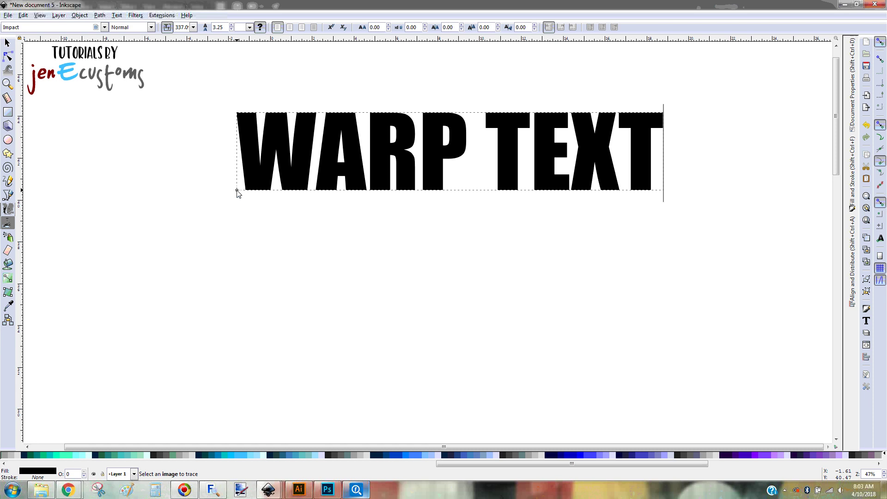
- Finish the text and drag WARP TEXT down and to the left
{"action": "key", "text": "Escape"}
{"action": "key", "text": "F1"}
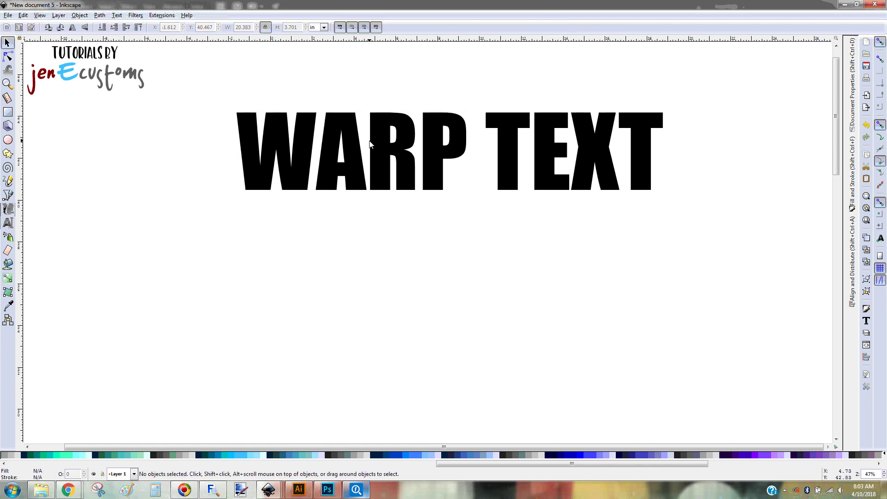
{"action": "left_click_drag", "start_coordinate": [423, 169], "coordinate": [370, 254]}
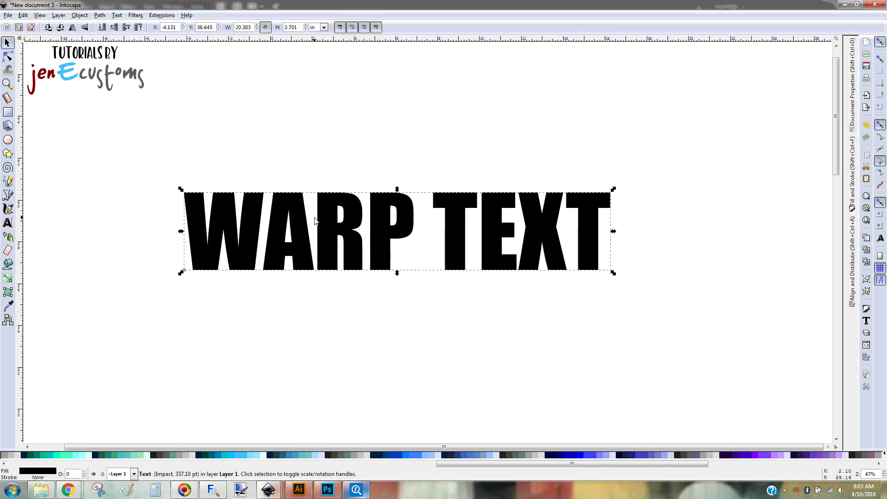
{"action": "mouse_move", "coordinate": [497, 228]}
{"action": "left_mouse_down"}
{"action": "mouse_move", "coordinate": [504, 205]}
{"action": "mouse_move", "coordinate": [495, 218]}
{"action": "left_mouse_up"}
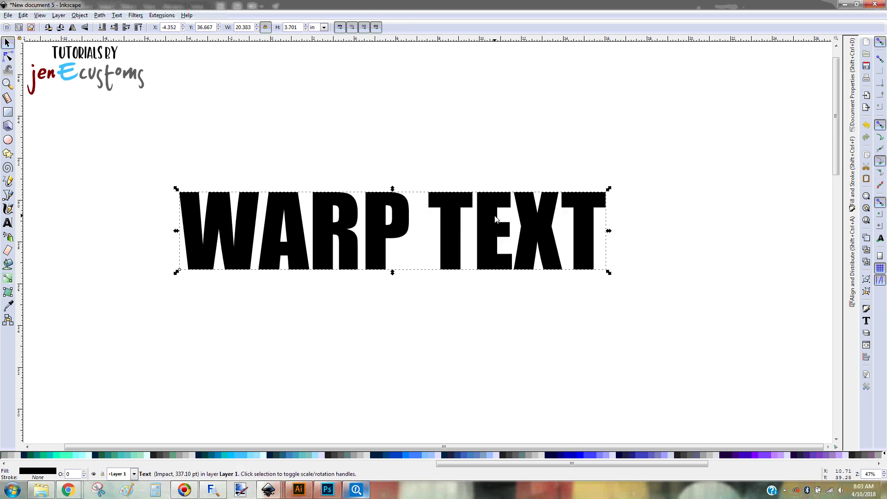
- Remove stray letters typed into the wording and shift WARP TEXT further left
{"action": "double_click", "coordinate": [283, 237]}
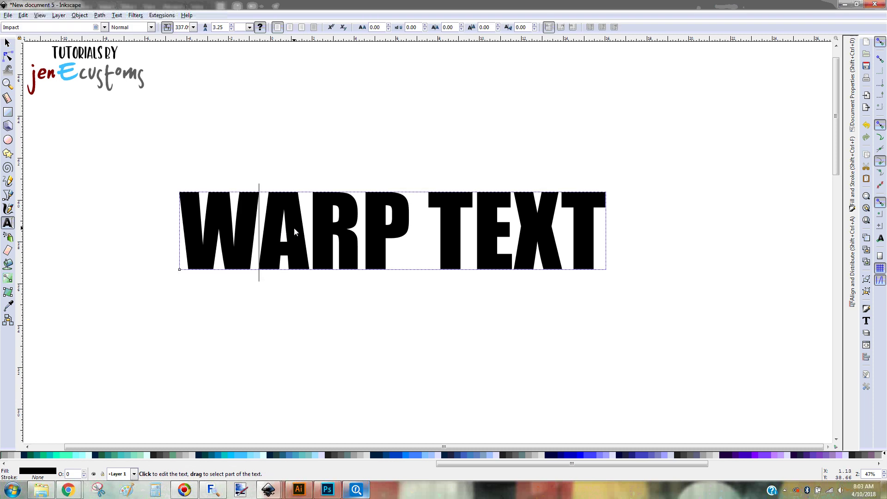
{"action": "type", "text": "DFAFD"}
{"action": "key", "text": "BackSpace"}
{"action": "key", "text": "BackSpace"}
{"action": "key", "text": "BackSpace"}
{"action": "key", "text": "BackSpace"}
{"action": "key", "text": "BackSpace"}
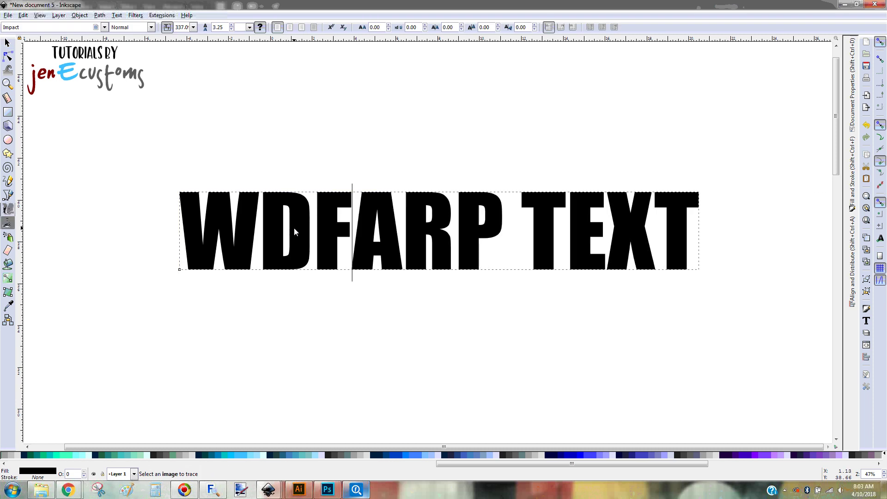
{"action": "key", "text": "Escape"}
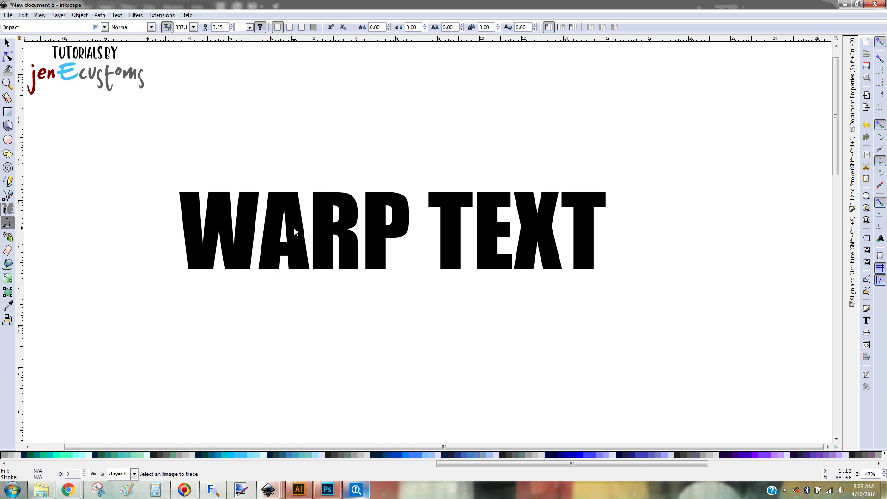
{"action": "key", "text": "F1"}
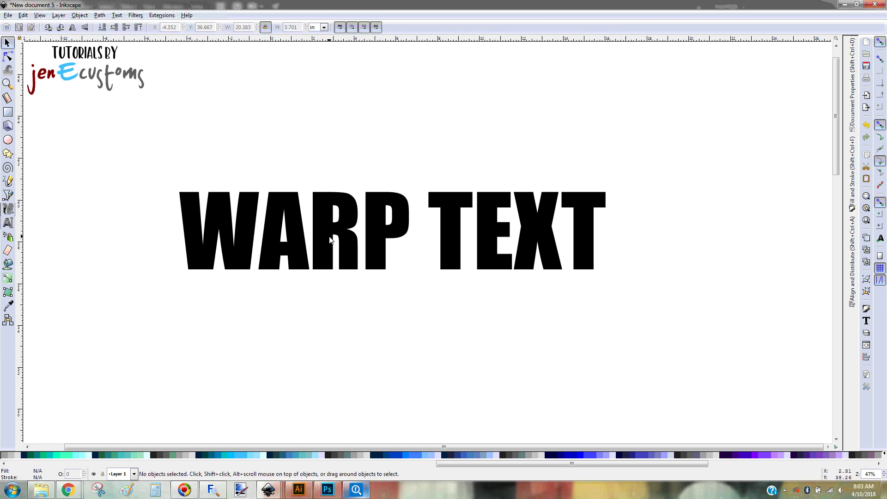
{"action": "left_click_drag", "start_coordinate": [329, 237], "coordinate": [285, 239]}
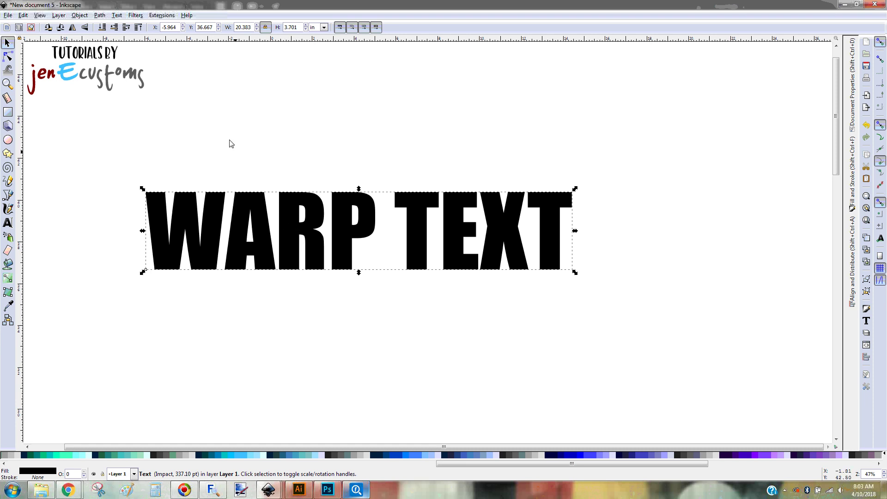
- Convert WARP TEXT with Path > Object to Path, then ungroup it into eight letter shapes
{"action": "left_click", "coordinate": [100, 15]}
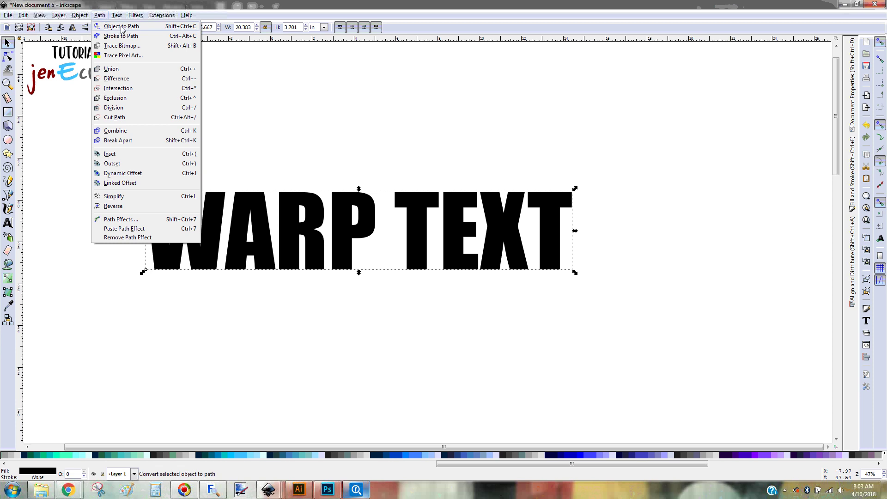
{"action": "left_click", "coordinate": [180, 31]}
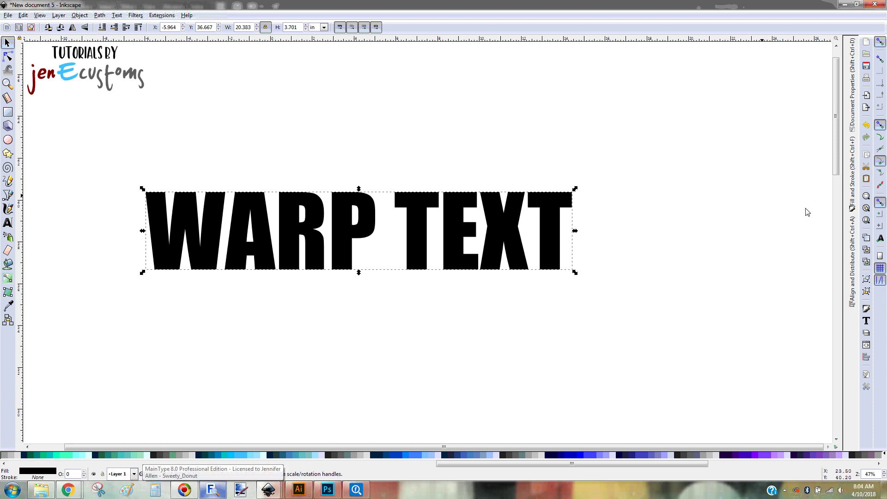
{"action": "left_click", "coordinate": [866, 296]}
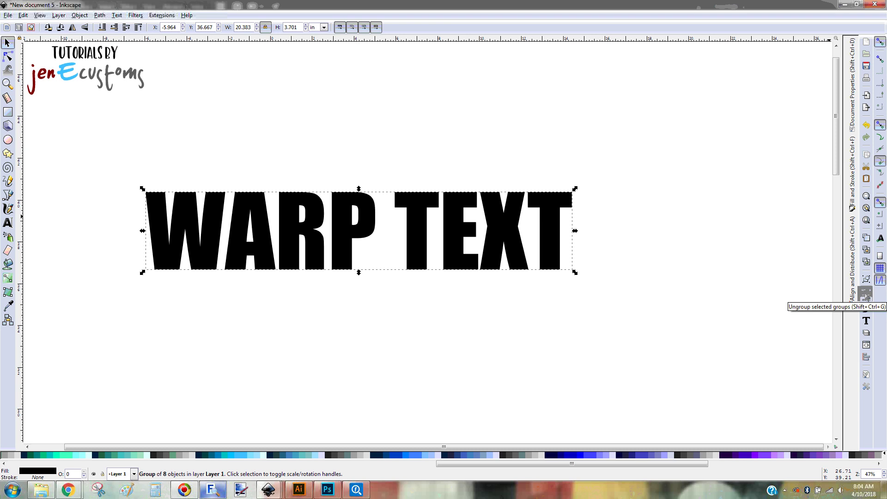
{"action": "left_click", "coordinate": [79, 15]}
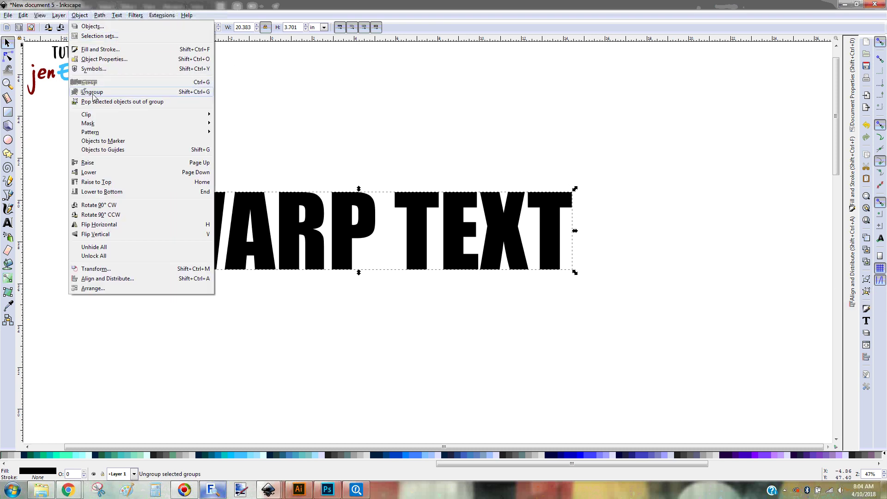
{"action": "left_click", "coordinate": [206, 94]}
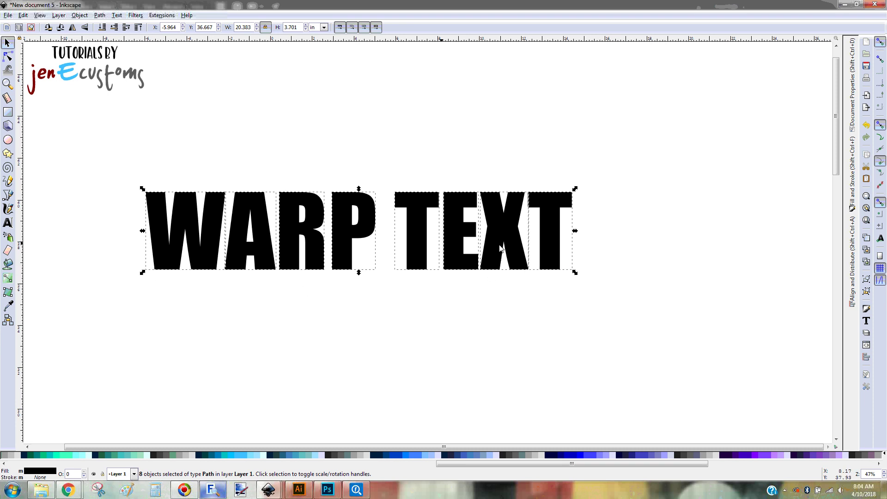
- Union the eight letters into one WARP TEXT path and move it up and right
{"action": "left_click", "coordinate": [100, 15]}
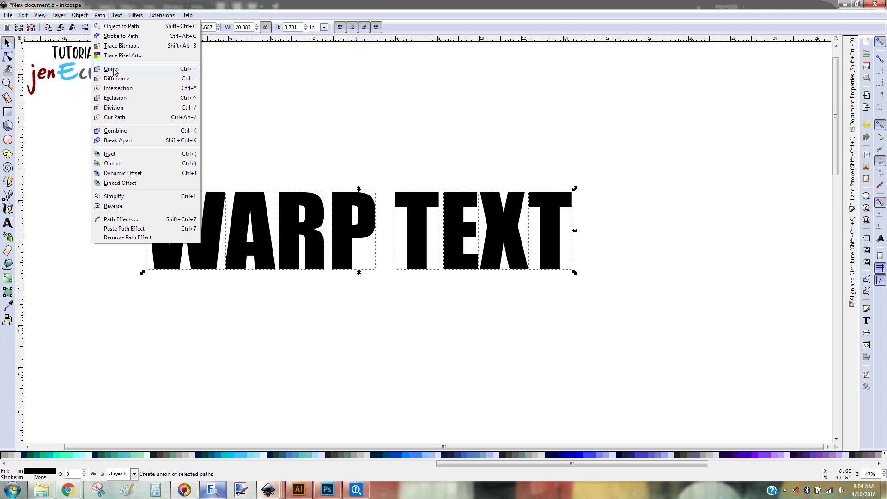
{"action": "left_click", "coordinate": [190, 71]}
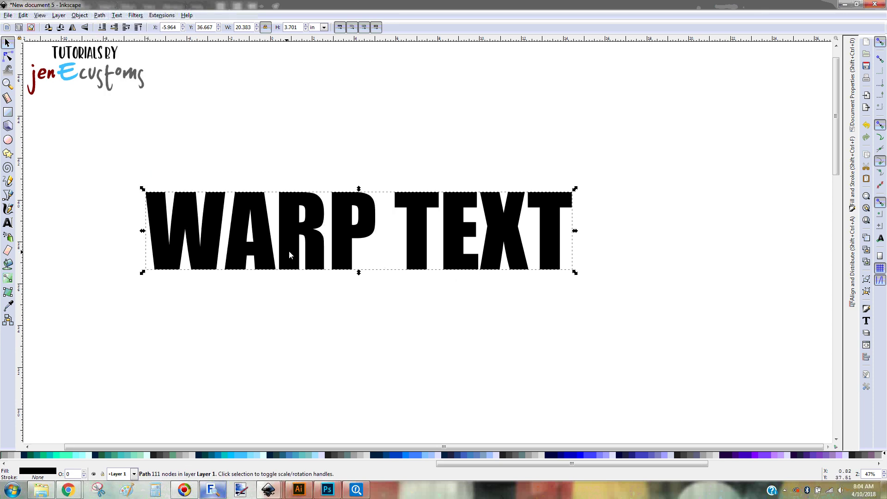
{"action": "left_click_drag", "start_coordinate": [289, 252], "coordinate": [333, 239]}
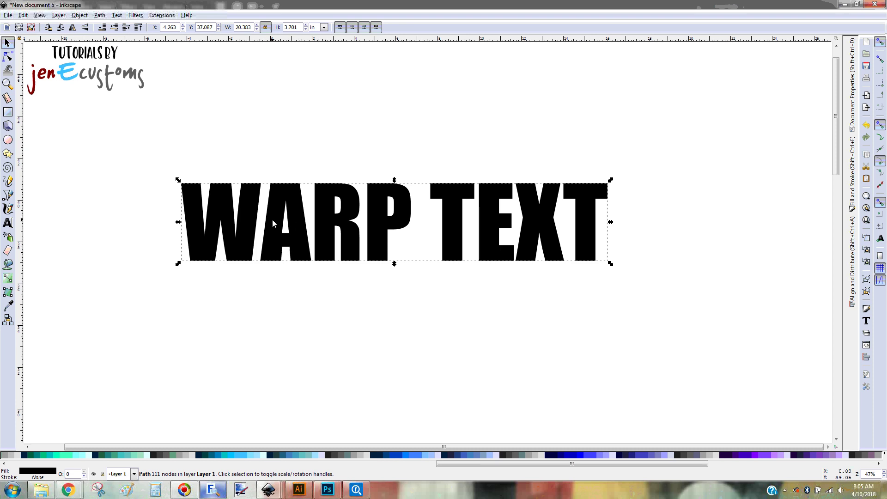
- Inspect the merged path's 111 nodes, then nudge the path slightly down
{"action": "key", "text": "n"}
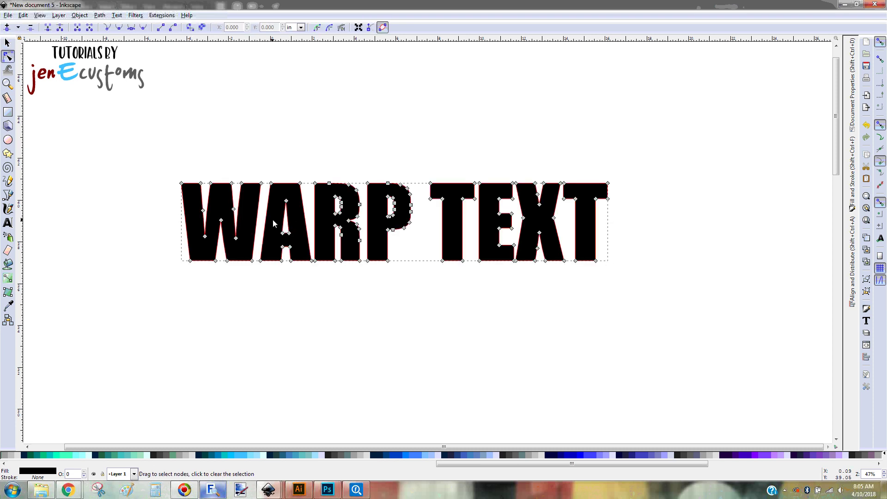
{"action": "left_click", "coordinate": [7, 42]}
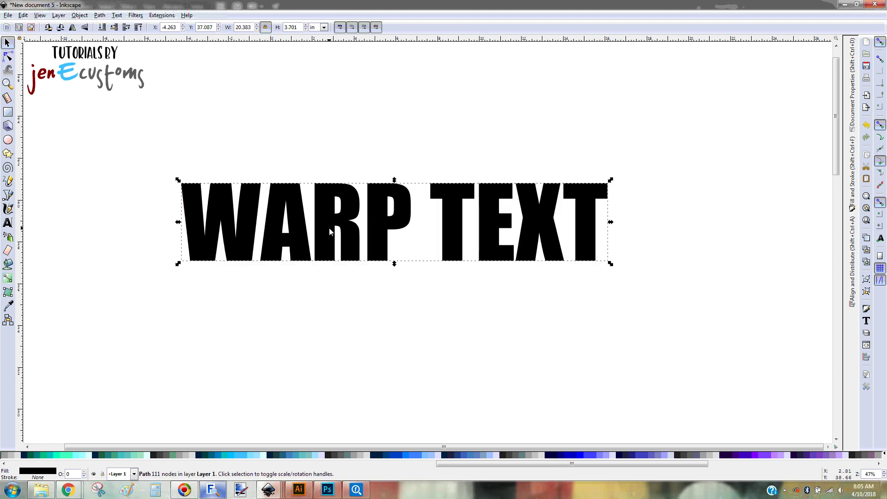
{"action": "mouse_move", "coordinate": [329, 228]}
{"action": "left_mouse_down"}
{"action": "mouse_move", "coordinate": [318, 249]}
{"action": "mouse_move", "coordinate": [325, 246]}
{"action": "mouse_move", "coordinate": [312, 242]}
{"action": "mouse_move", "coordinate": [328, 234]}
{"action": "left_mouse_up"}
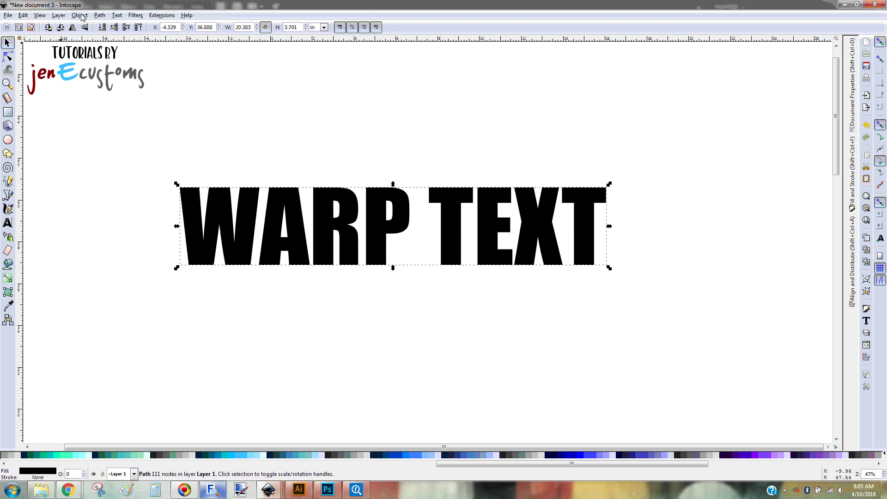
{"action": "left_click", "coordinate": [100, 15]}
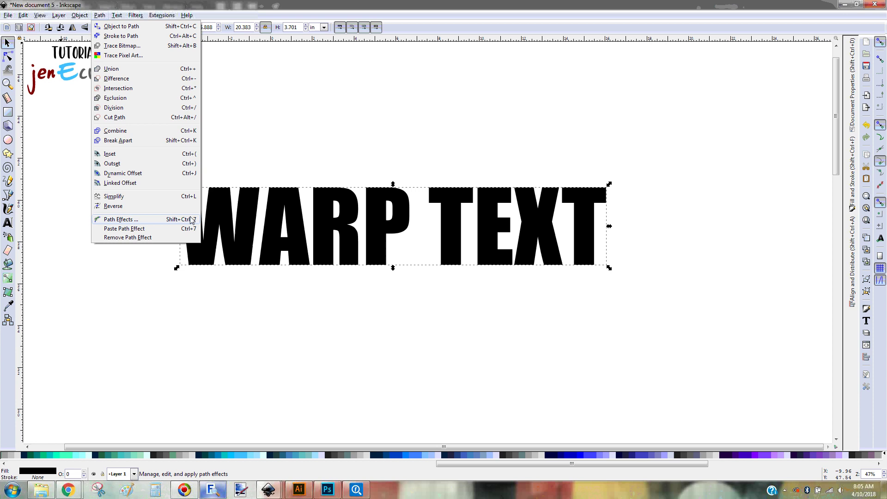
- Show the Path Effects panel, move the WARP TEXT path up slightly, and deselect it
{"action": "left_click", "coordinate": [171, 224]}
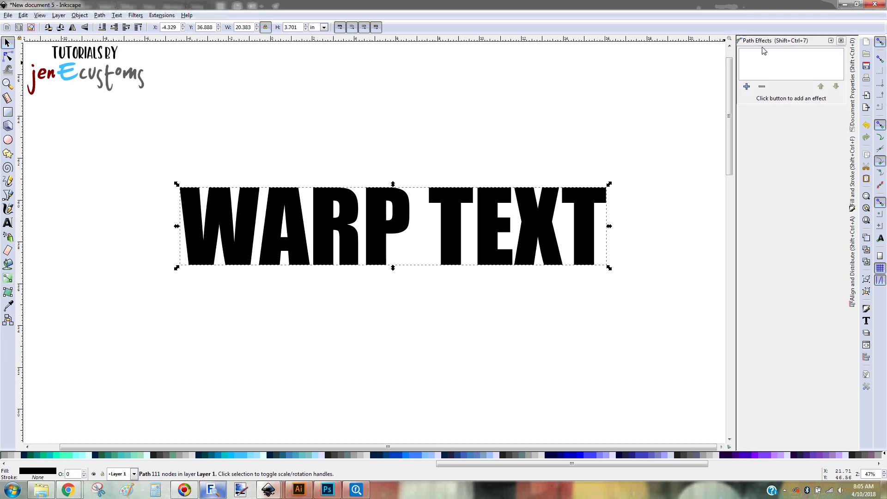
{"action": "left_click_drag", "start_coordinate": [590, 220], "coordinate": [608, 140]}
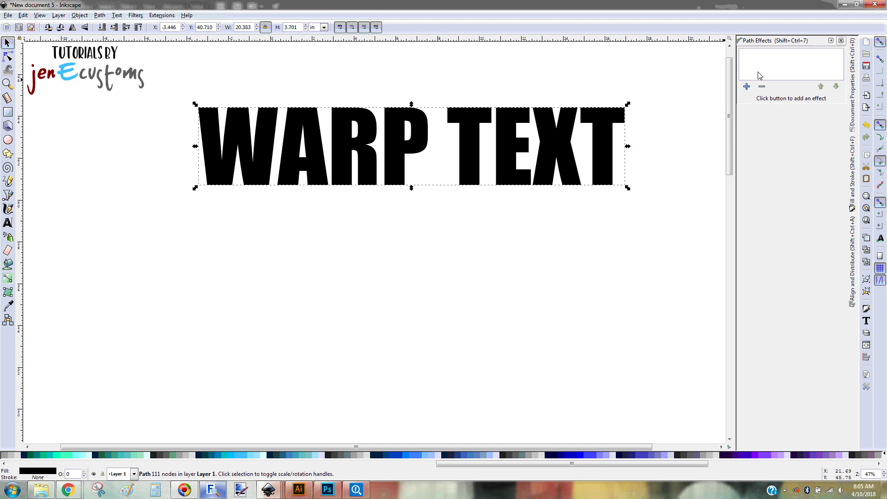
{"action": "left_click", "coordinate": [406, 269]}
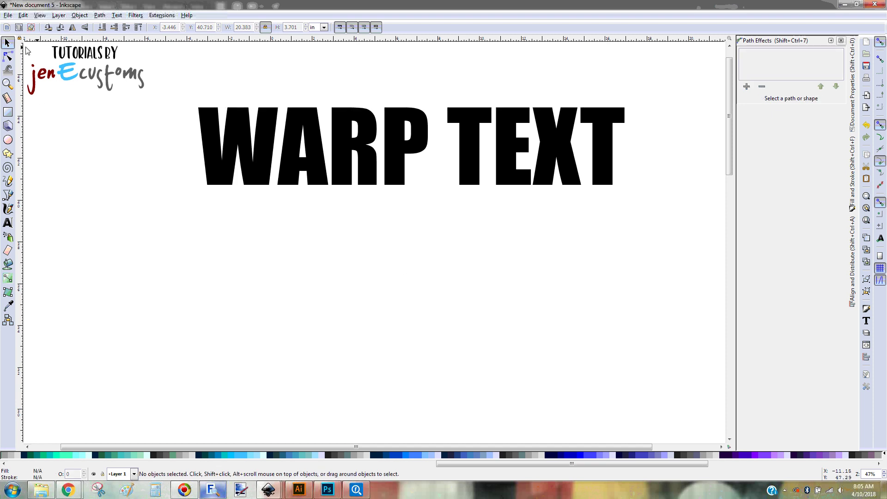
- Type a second WARP TEXT and place it below the first one
{"action": "left_click", "coordinate": [8, 222]}
{"action": "left_click", "coordinate": [188, 254]}
{"action": "type", "text": "WARP TEXT"}
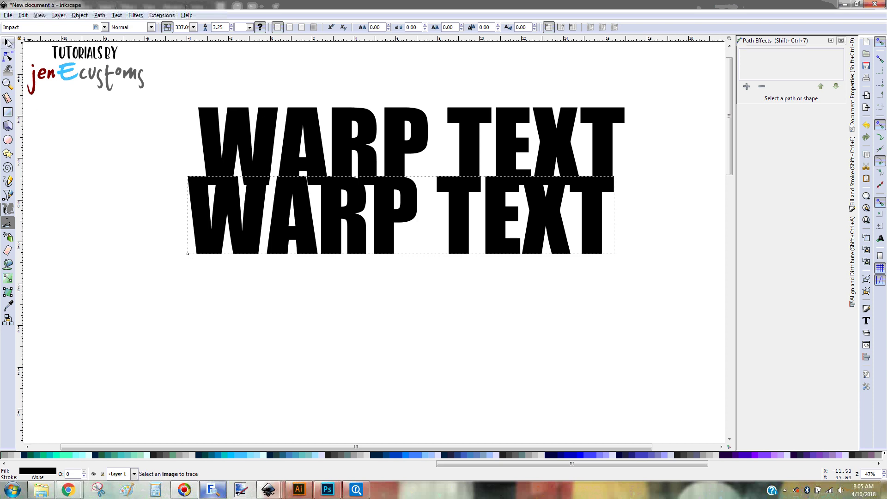
{"action": "left_click", "coordinate": [8, 43]}
{"action": "left_click_drag", "start_coordinate": [301, 212], "coordinate": [267, 267]}
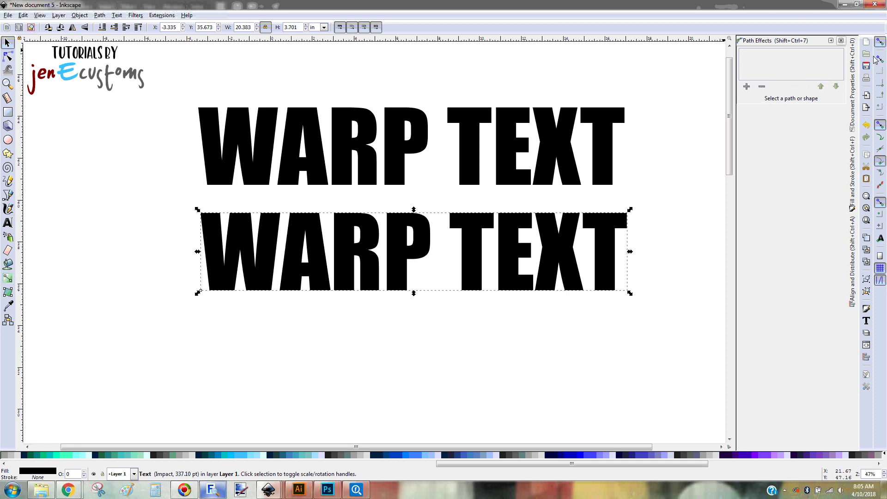
- Convert, ungroup and combine the lower text into one path, delete the duplicate, and reposition it
{"action": "left_click", "coordinate": [604, 136]}
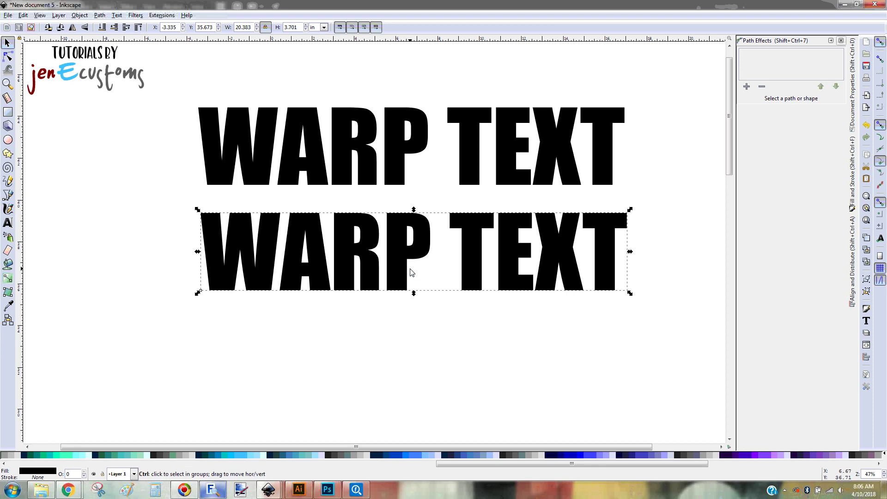
{"action": "key", "text": "shift+ctrl+c"}
{"action": "key", "text": "shift+ctrl+g"}
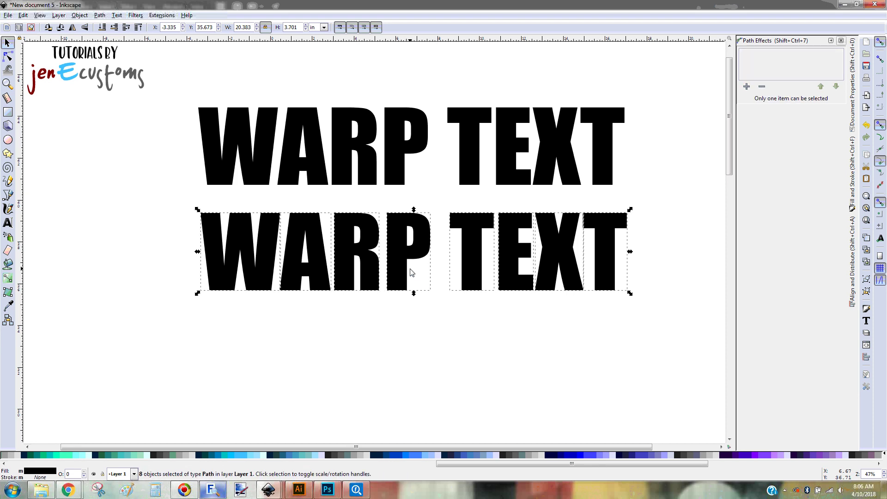
{"action": "key", "text": "ctrl+k"}
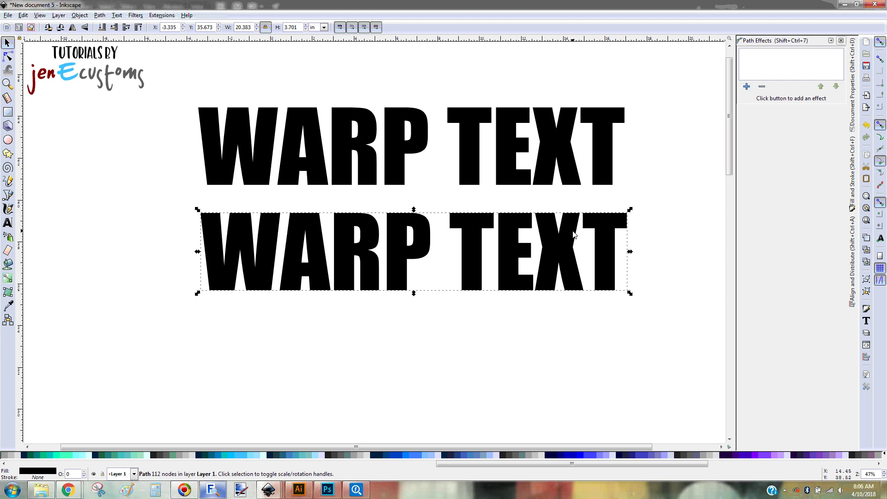
{"action": "key", "text": "Delete"}
{"action": "left_click_drag", "start_coordinate": [561, 148], "coordinate": [502, 235]}
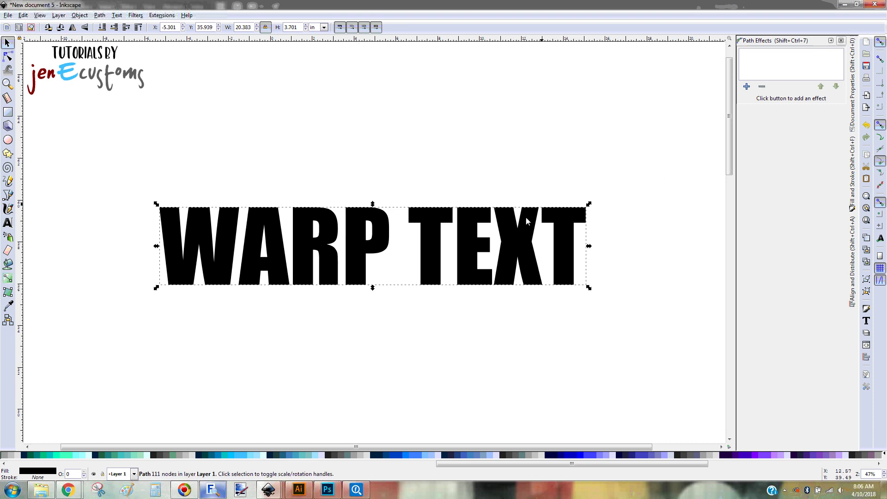
- Add Envelope Deformation to the WARP TEXT path and edit its top and right bend paths on-canvas
{"action": "left_click", "coordinate": [746, 87]}
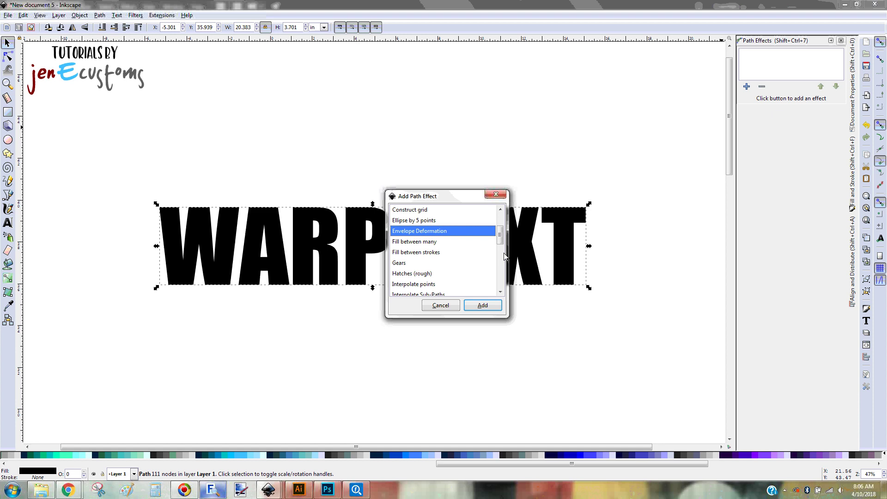
{"action": "mouse_move", "coordinate": [500, 240]}
{"action": "left_mouse_down"}
{"action": "mouse_move", "coordinate": [500, 229]}
{"action": "mouse_move", "coordinate": [500, 249]}
{"action": "mouse_move", "coordinate": [499, 236]}
{"action": "left_mouse_up"}
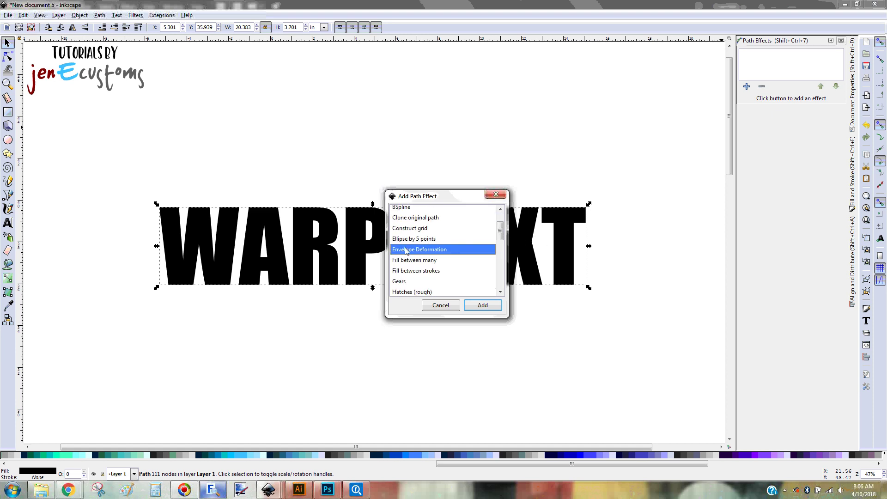
{"action": "left_click", "coordinate": [482, 305]}
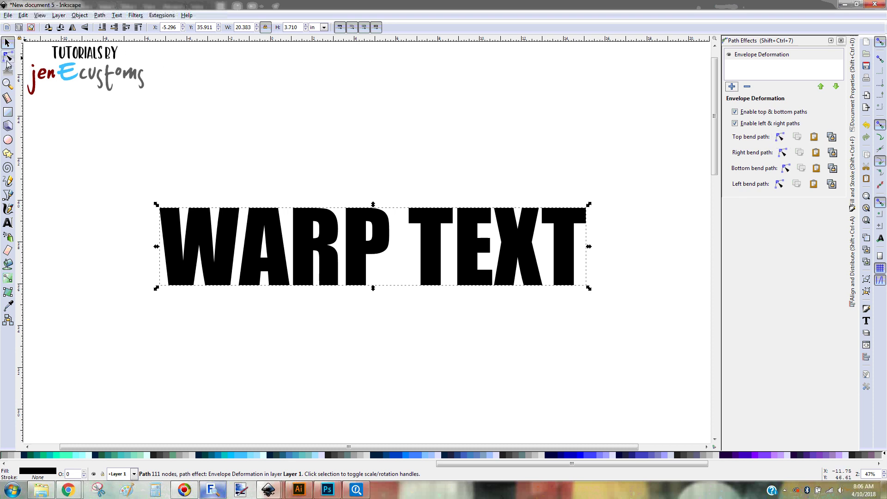
{"action": "left_click", "coordinate": [780, 137]}
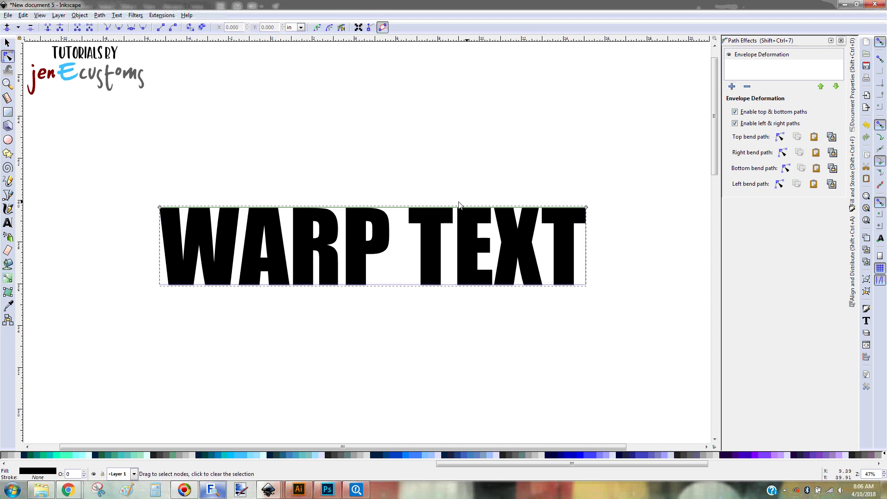
{"action": "left_click", "coordinate": [783, 153]}
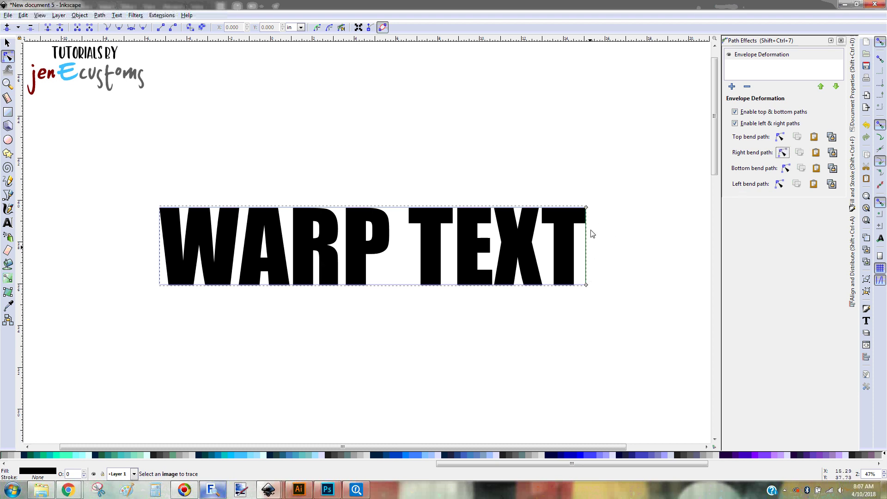
- Cycle through the bottom and left bend paths, then pull the top edge up into an arch
{"action": "left_click", "coordinate": [786, 168]}
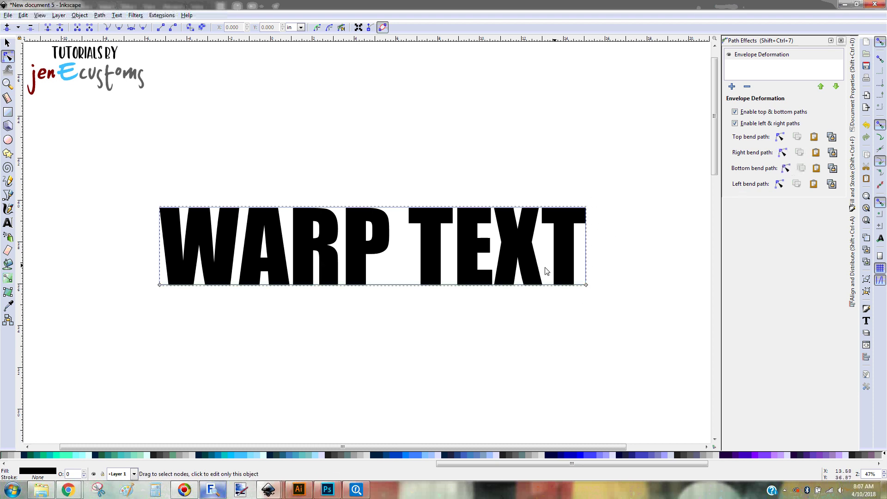
{"action": "left_click", "coordinate": [780, 184]}
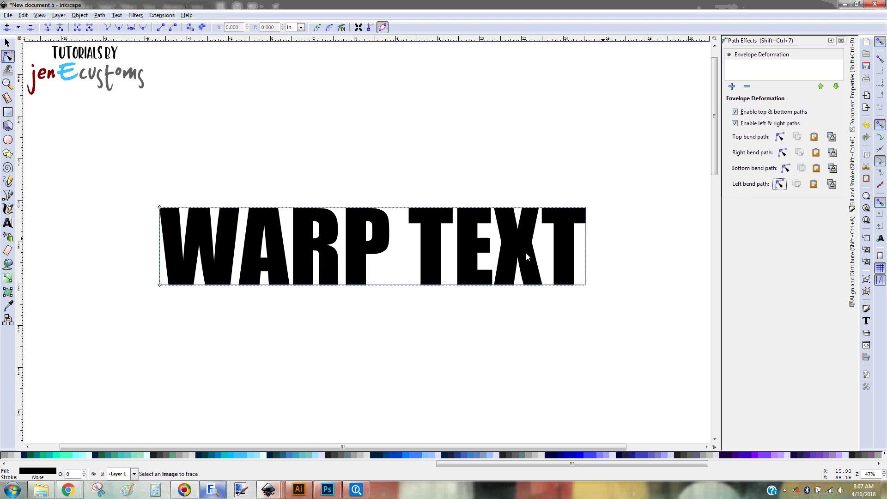
{"action": "left_click", "coordinate": [779, 137]}
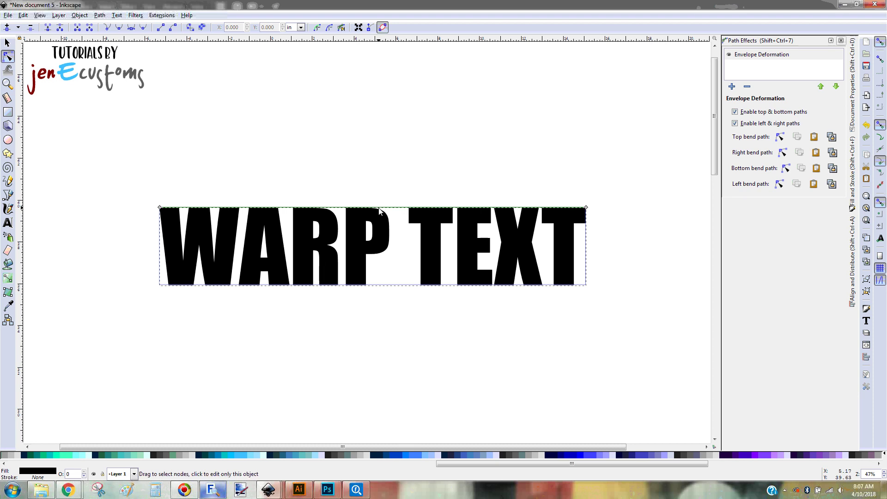
{"action": "left_click_drag", "start_coordinate": [378, 208], "coordinate": [378, 165]}
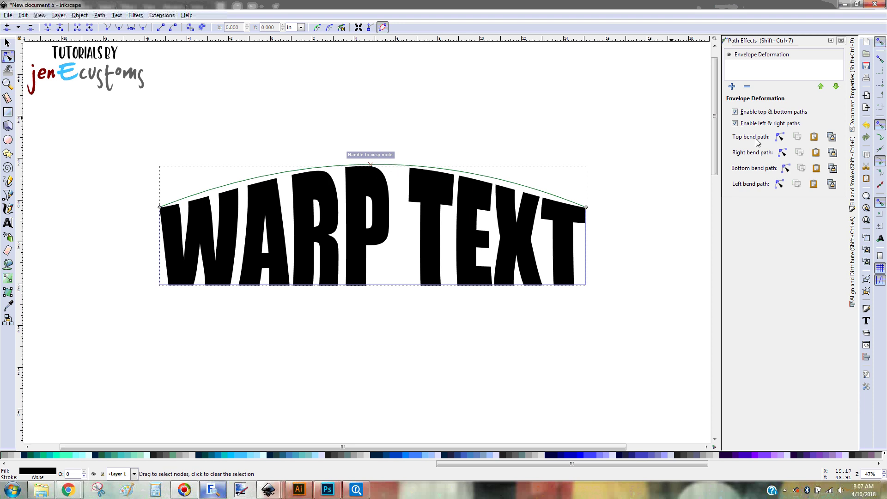
- Adjust the top arch's height and peak until it forms a centred, symmetric curve
{"action": "left_click", "coordinate": [779, 137]}
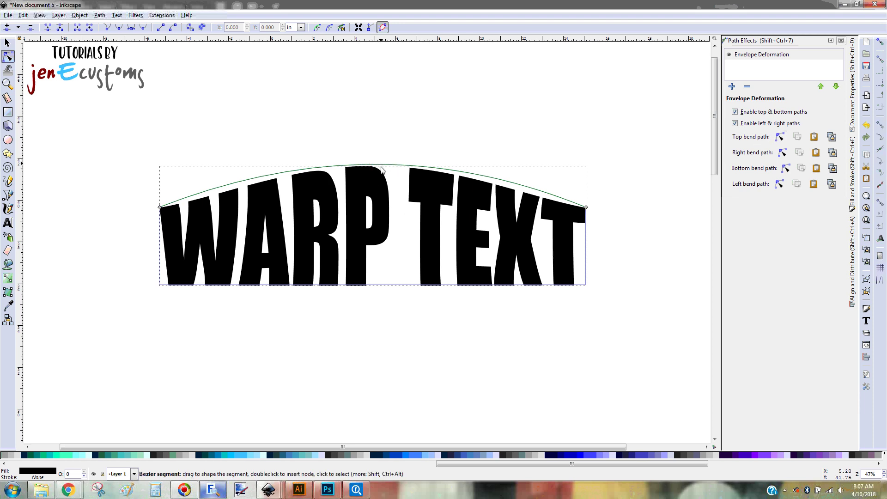
{"action": "left_click_drag", "start_coordinate": [378, 163], "coordinate": [382, 186]}
{"action": "left_click_drag", "start_coordinate": [375, 131], "coordinate": [380, 103]}
{"action": "left_click_drag", "start_coordinate": [386, 173], "coordinate": [353, 182]}
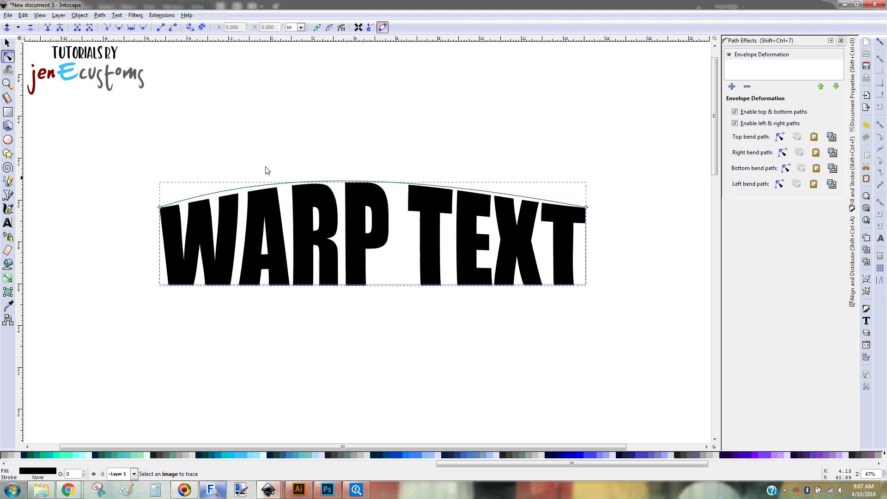
{"action": "left_click_drag", "start_coordinate": [266, 170], "coordinate": [261, 148]}
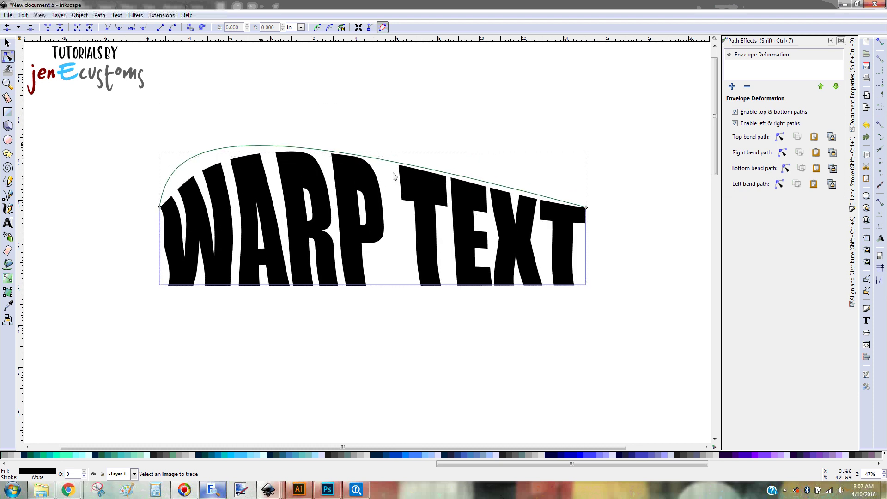
{"action": "left_click_drag", "start_coordinate": [455, 170], "coordinate": [386, 171]}
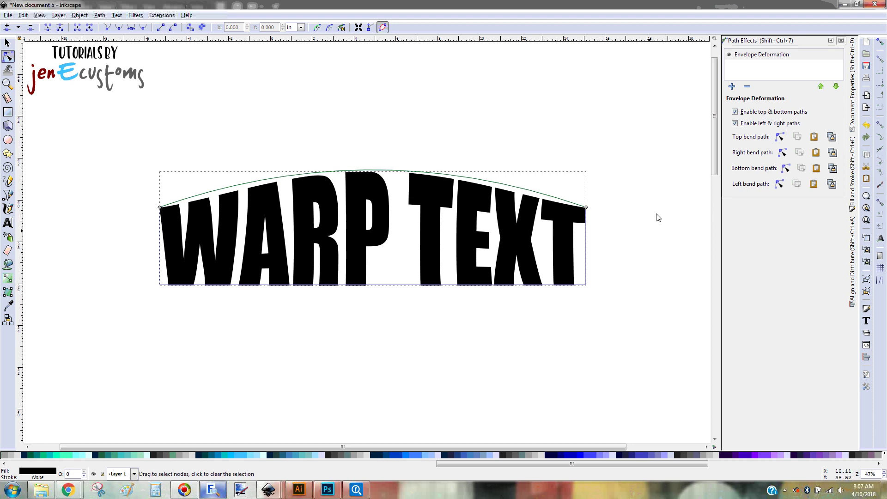
- Try bowing the bottom edge downward, then undo the bottom and top bends to restore flat text
{"action": "left_click", "coordinate": [786, 169]}
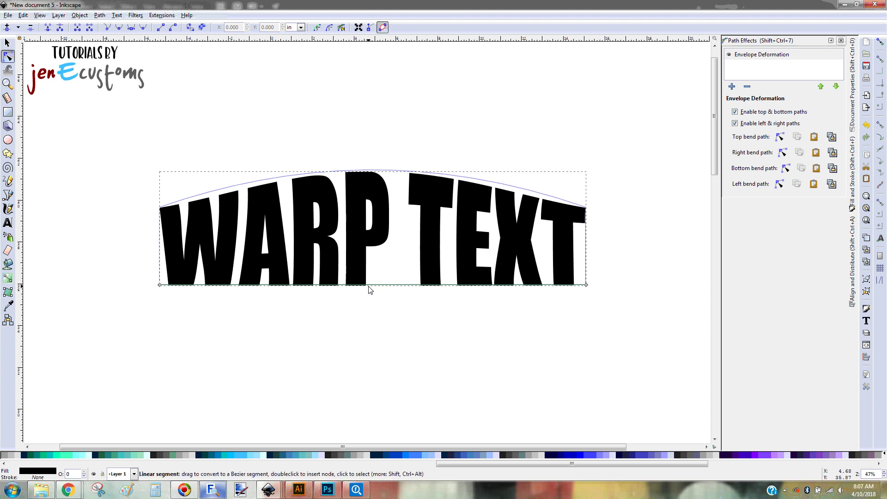
{"action": "left_click_drag", "start_coordinate": [367, 287], "coordinate": [370, 326]}
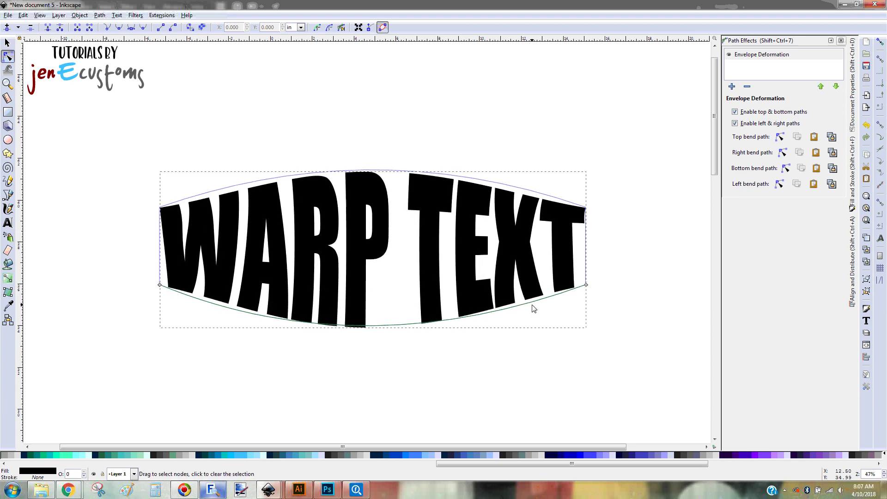
{"action": "key", "text": "ctrl+z"}
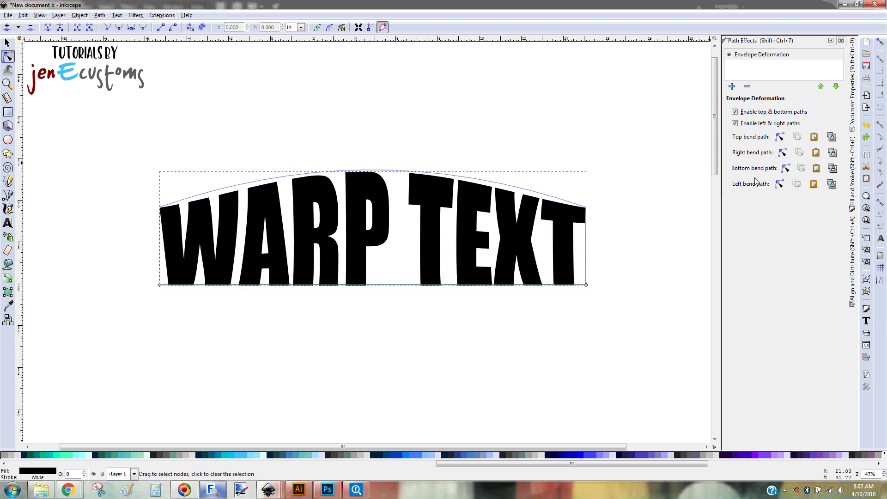
{"action": "key", "text": "ctrl+z"}
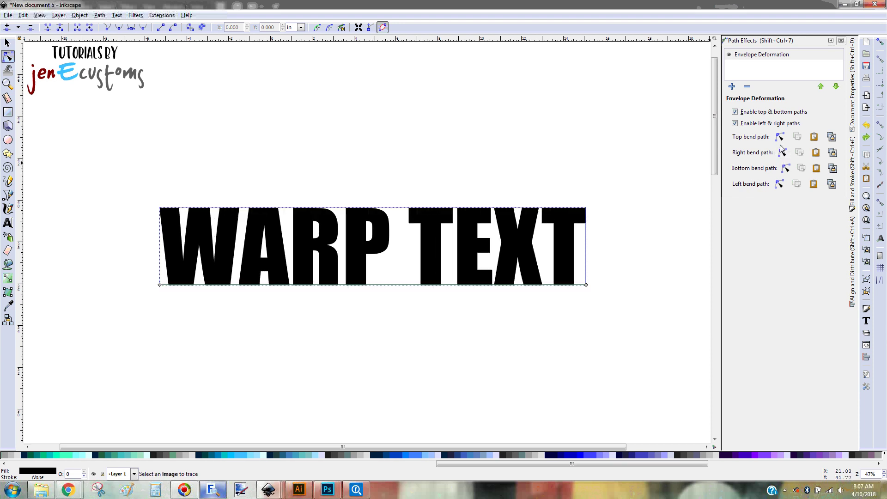
{"action": "left_click_drag", "start_coordinate": [374, 287], "coordinate": [372, 337]}
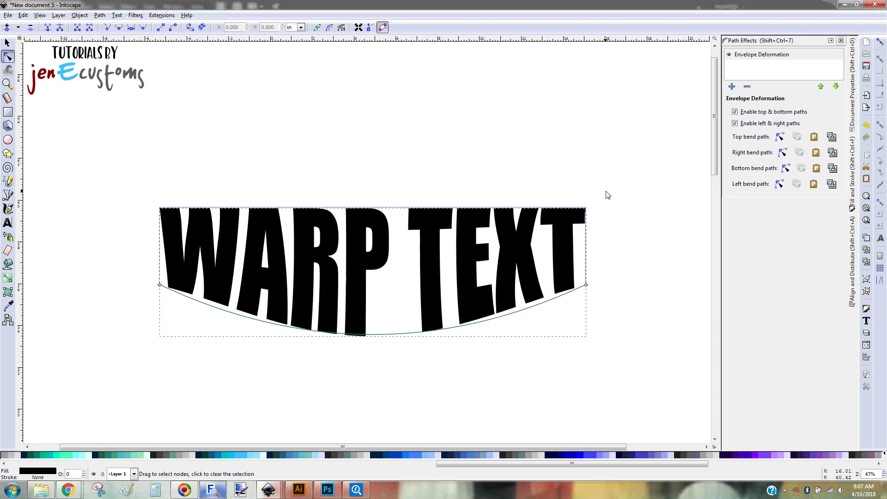
{"action": "key", "text": "ctrl+z"}
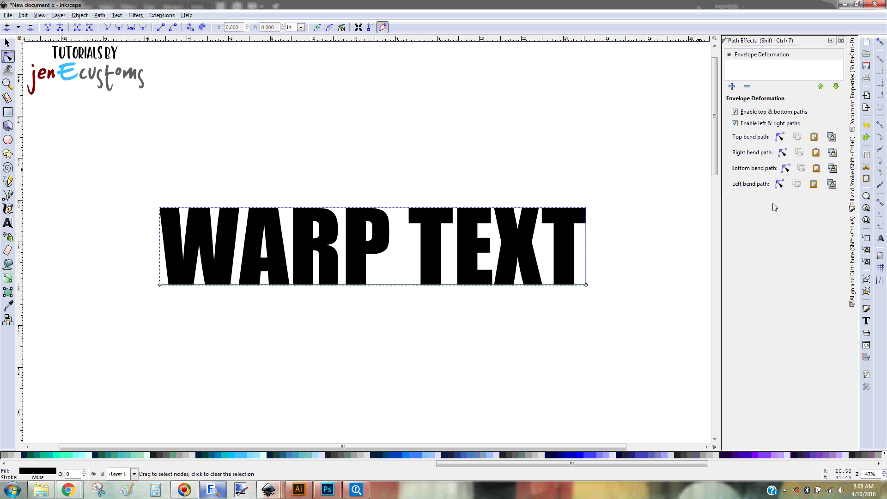
- Drag the top bend path upward so WARP TEXT's top edge arches again, keeping the bottom straight
{"action": "left_click", "coordinate": [780, 138]}
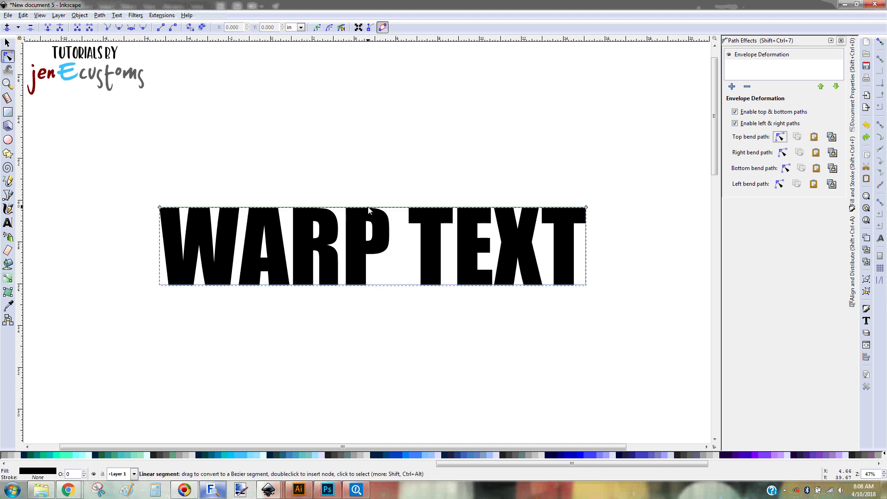
{"action": "left_click_drag", "start_coordinate": [368, 211], "coordinate": [377, 160]}
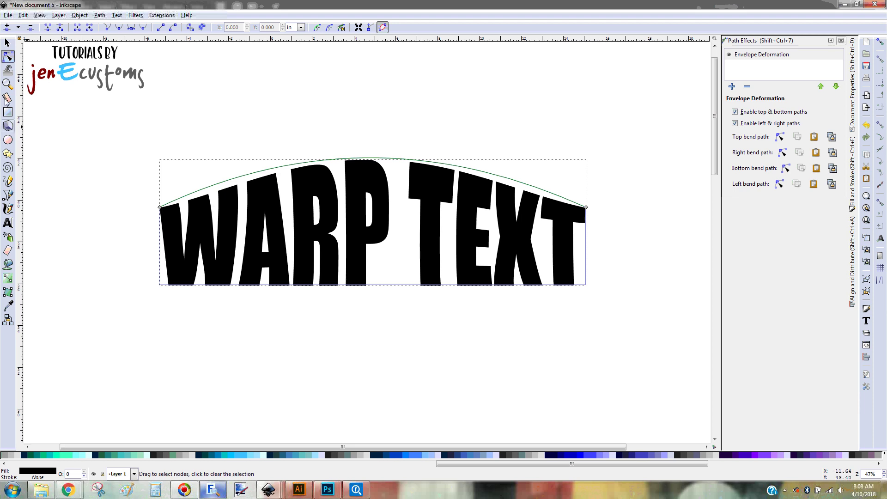
{"action": "key", "text": "s"}
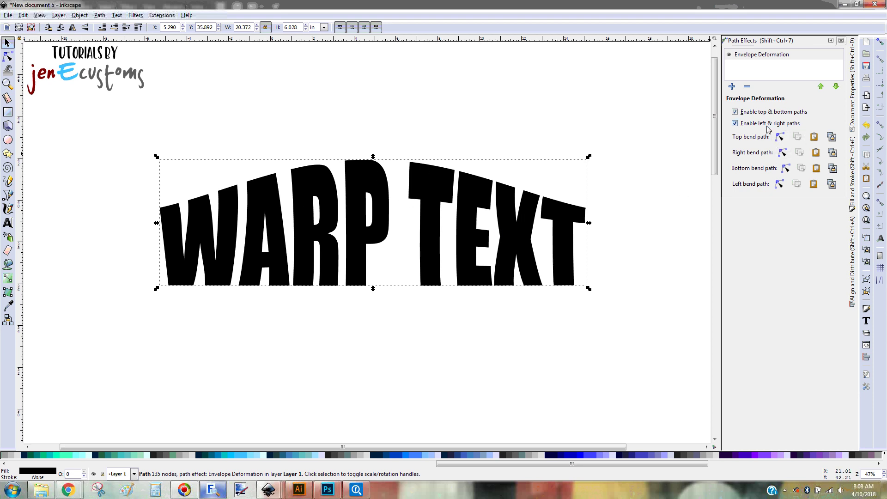
{"action": "left_click", "coordinate": [780, 136]}
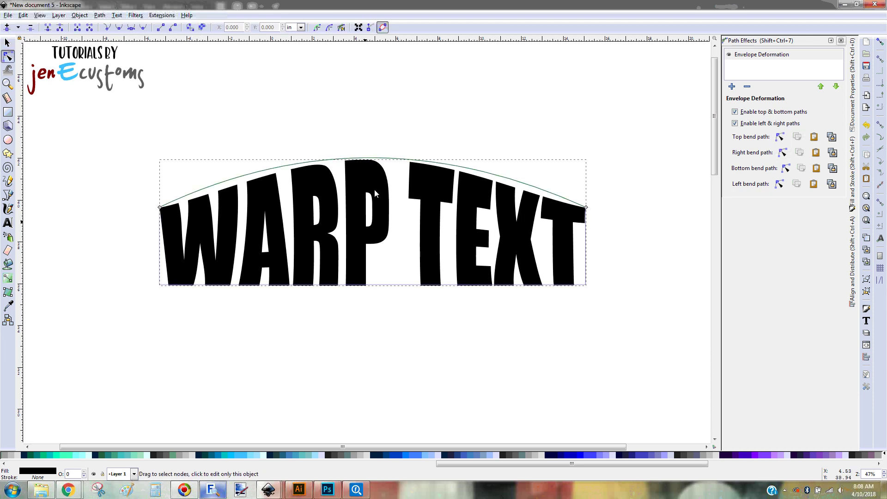
{"action": "left_click", "coordinate": [6, 43]}
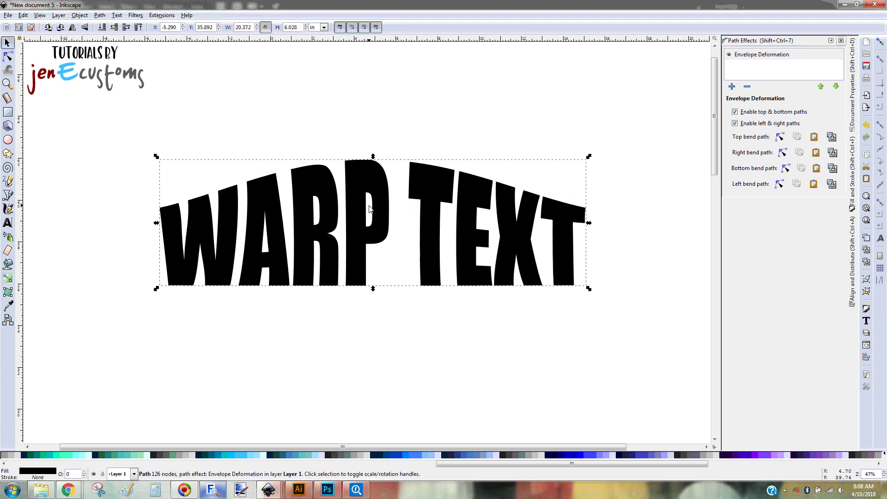
- Lower the top arc slightly, then bake the Envelope Deformation in with Path > Object to Path
{"action": "left_click", "coordinate": [99, 15]}
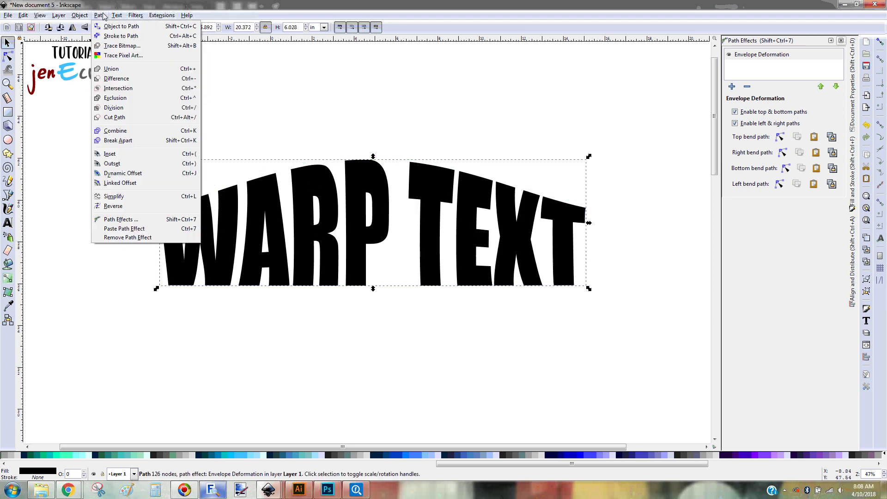
{"action": "left_click", "coordinate": [130, 4]}
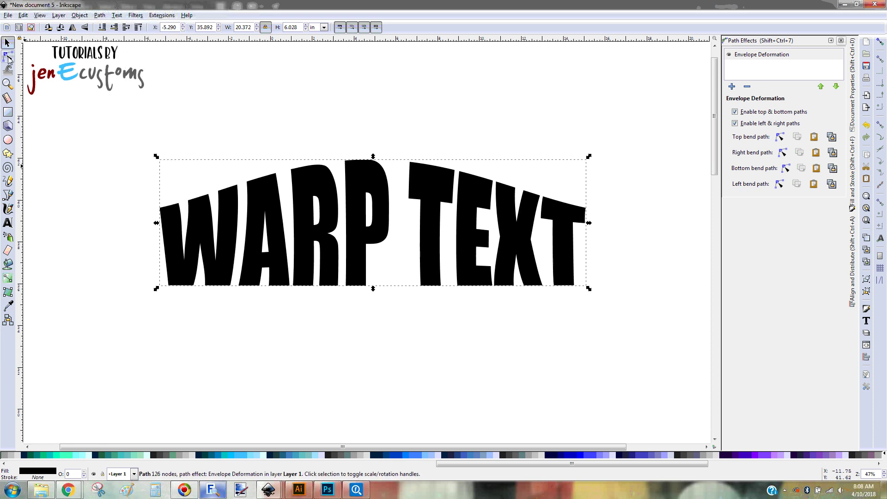
{"action": "left_click", "coordinate": [8, 57]}
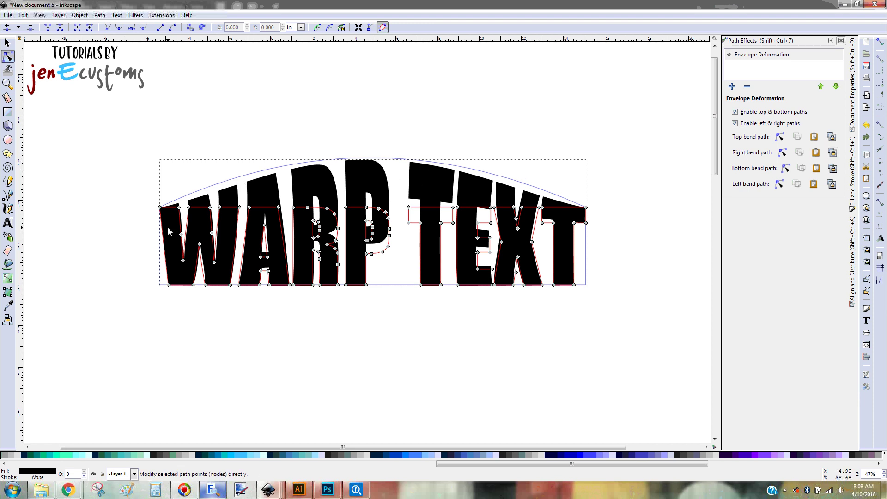
{"action": "left_click", "coordinate": [781, 137]}
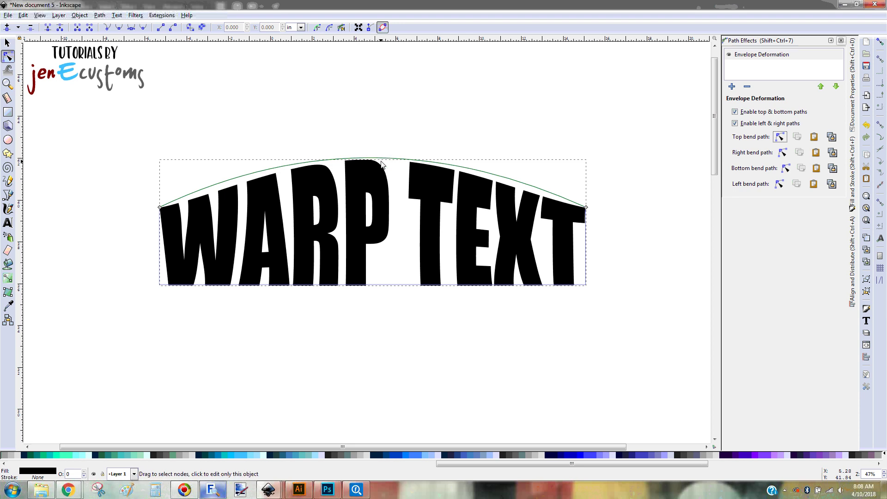
{"action": "mouse_move", "coordinate": [376, 159]}
{"action": "left_mouse_down"}
{"action": "mouse_move", "coordinate": [373, 177]}
{"action": "mouse_move", "coordinate": [375, 170]}
{"action": "left_mouse_up"}
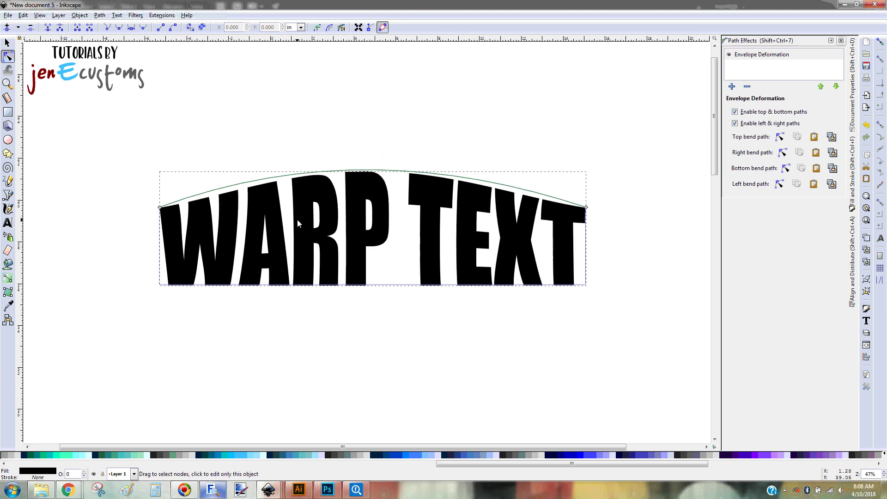
{"action": "left_click", "coordinate": [100, 15]}
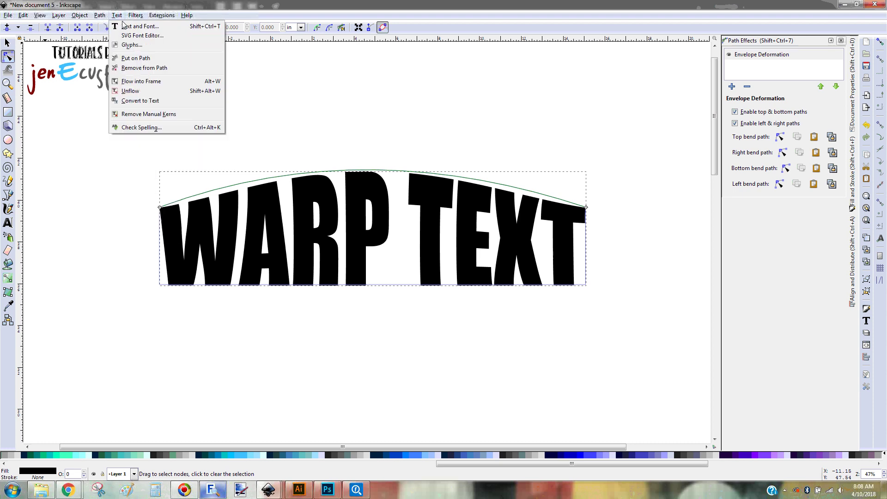
{"action": "left_click", "coordinate": [121, 26]}
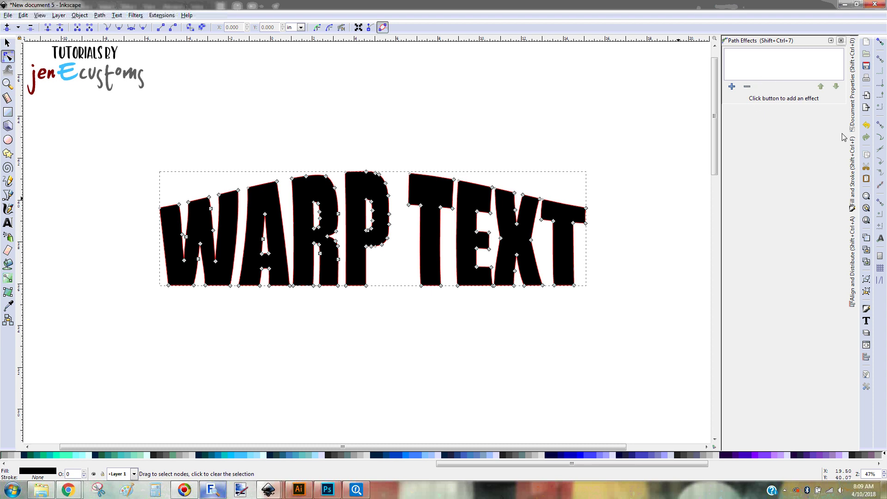
- Undo the path conversion and re-apply Envelope Deformation, dragging the top edge into a higher arch
{"action": "left_click", "coordinate": [867, 126]}
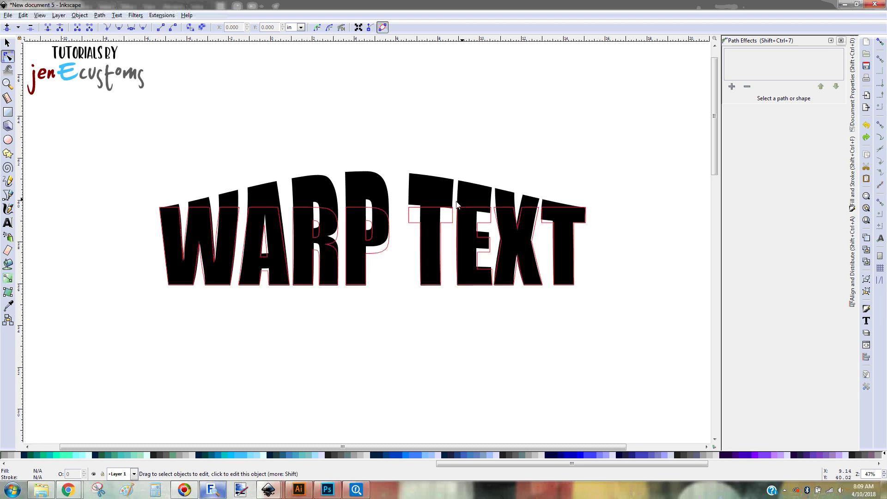
{"action": "left_click", "coordinate": [434, 223]}
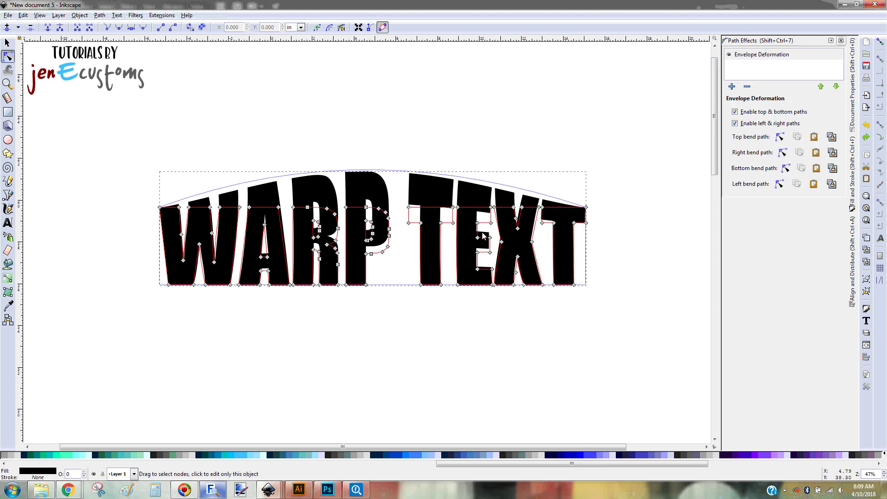
{"action": "left_click", "coordinate": [747, 87]}
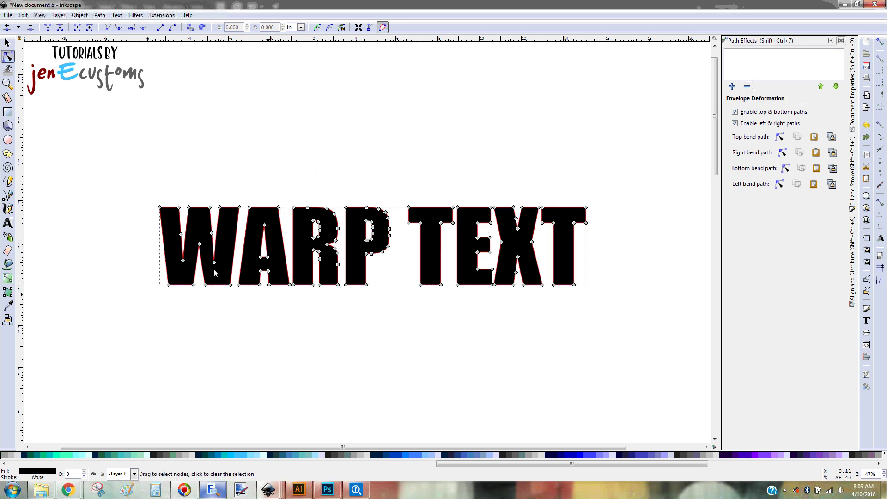
{"action": "left_click", "coordinate": [731, 87]}
{"action": "left_click", "coordinate": [482, 306]}
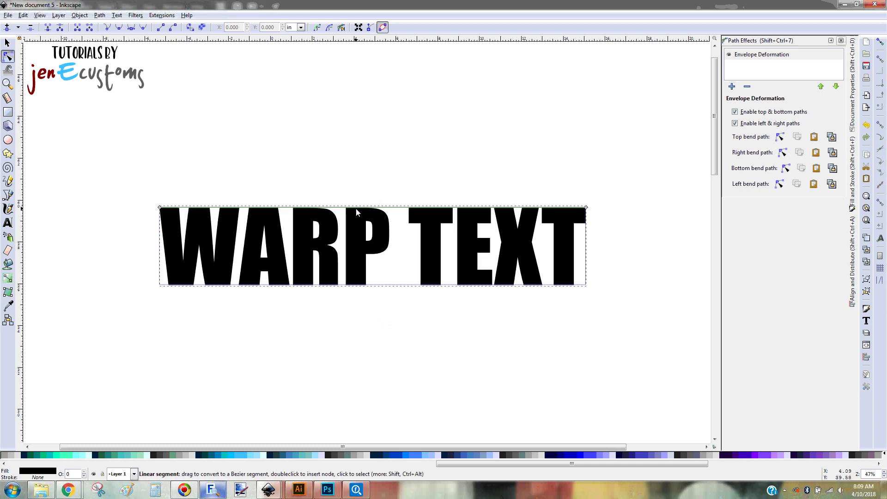
{"action": "left_click_drag", "start_coordinate": [356, 207], "coordinate": [360, 159]}
{"action": "left_click_drag", "start_coordinate": [375, 158], "coordinate": [376, 159]}
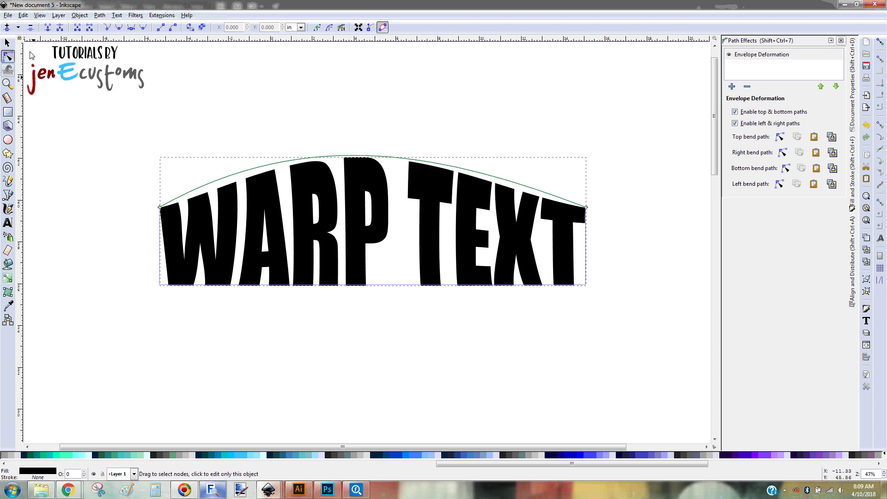
- Convert the warped WARP TEXT into a permanent 135-node path with Path > Object to Path
{"action": "left_click", "coordinate": [79, 18]}
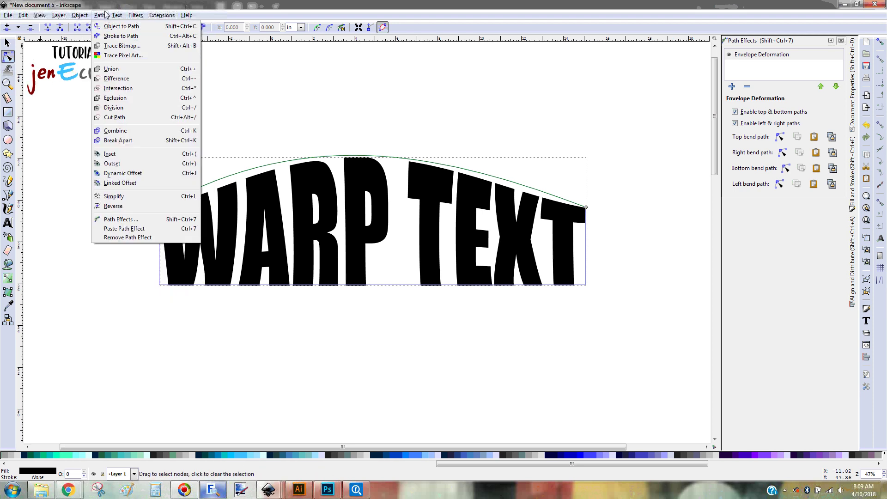
{"action": "left_click", "coordinate": [106, 29]}
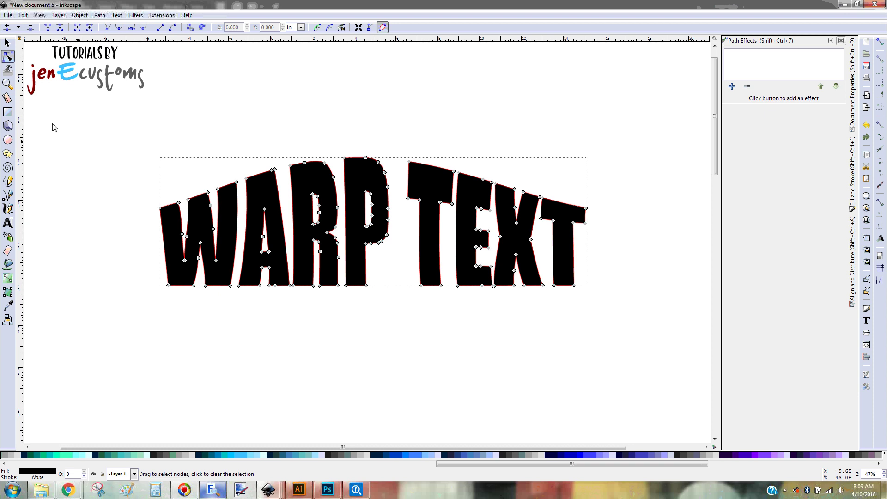
{"action": "left_click", "coordinate": [7, 43]}
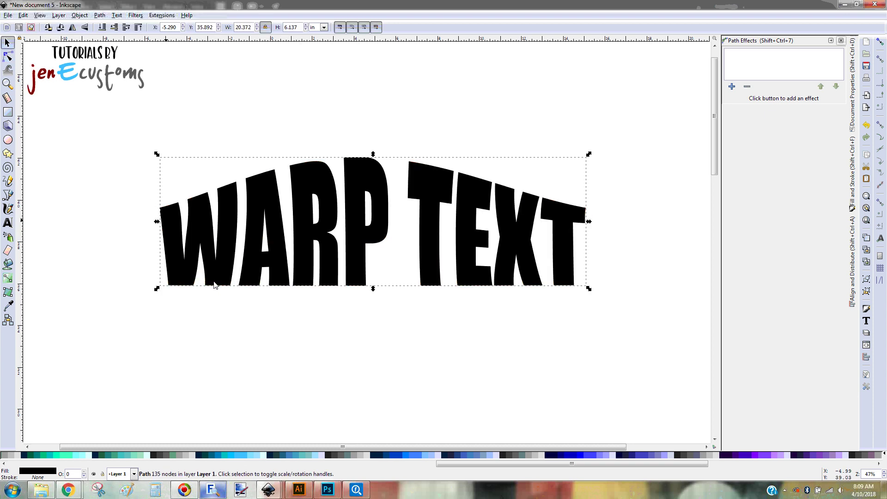
- Check the Save As format list, keeping Inkscape SVG, cancel, then nudge the path down and right
{"action": "left_click", "coordinate": [7, 15]}
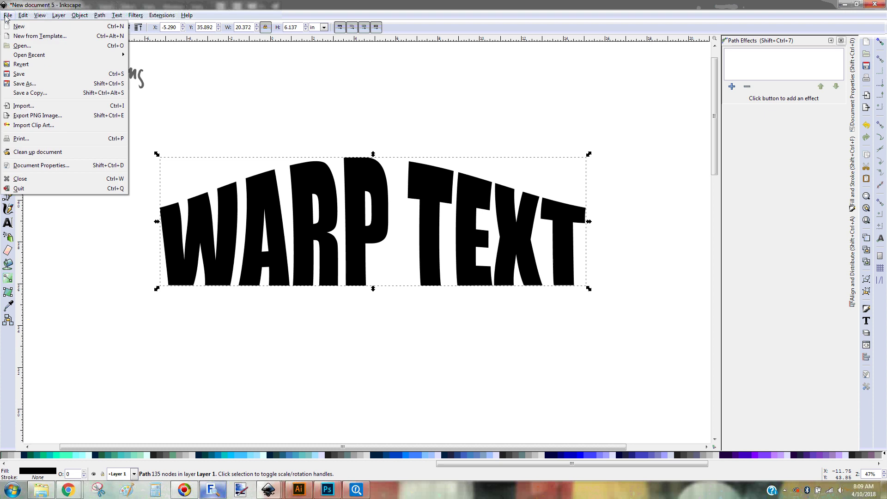
{"action": "left_click", "coordinate": [25, 84]}
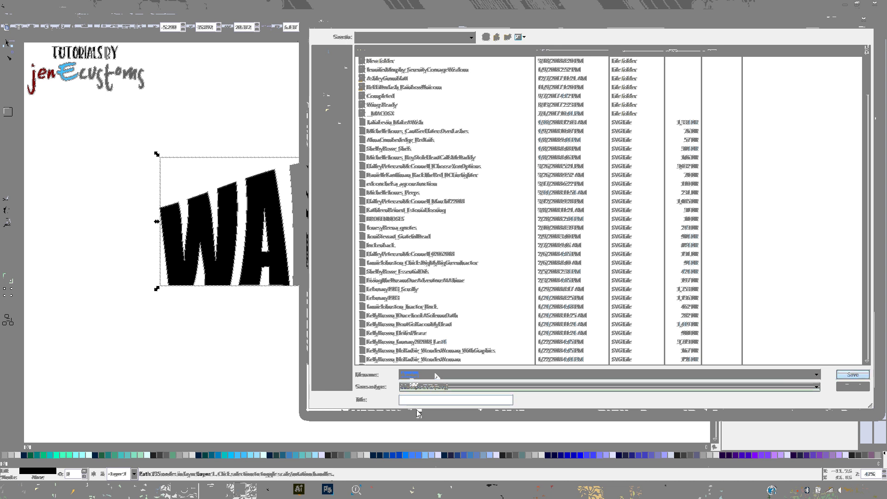
{"action": "left_click", "coordinate": [421, 391]}
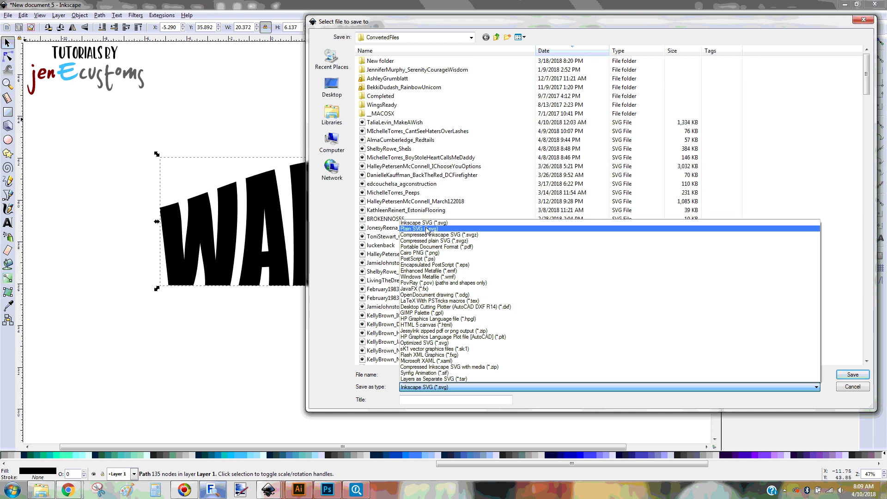
{"action": "left_click", "coordinate": [854, 393]}
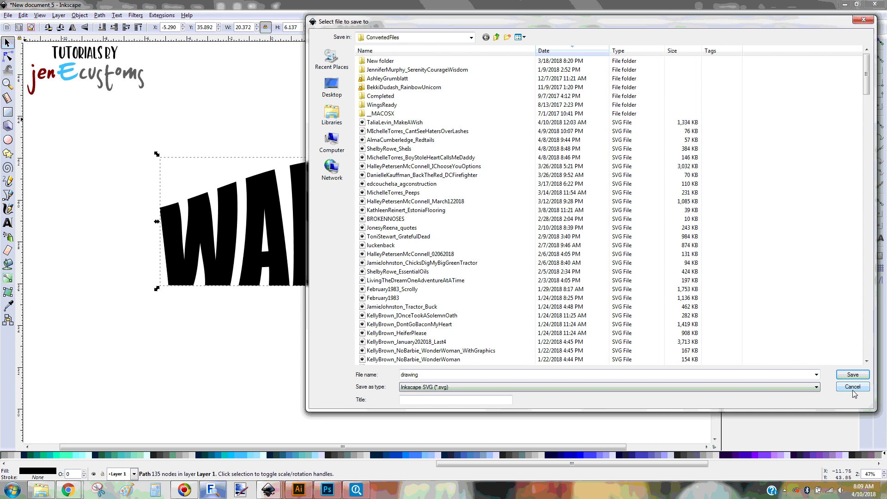
{"action": "left_click", "coordinate": [852, 389]}
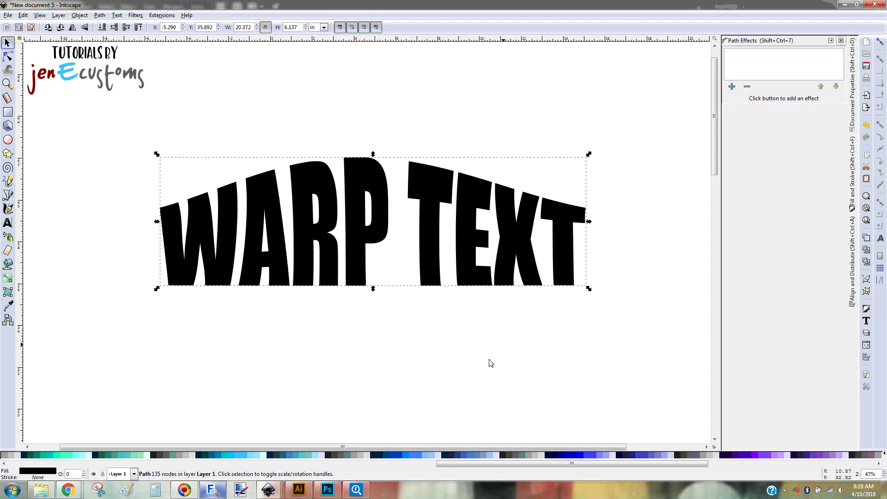
{"action": "left_click_drag", "start_coordinate": [362, 199], "coordinate": [364, 215]}
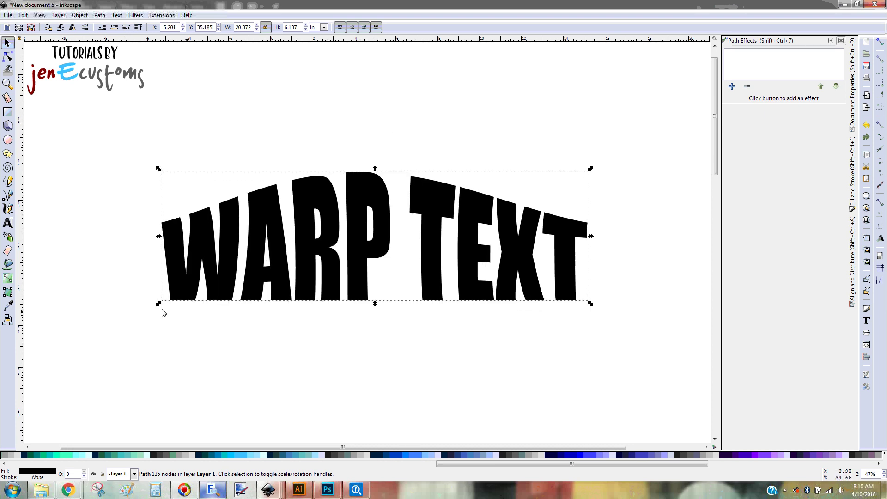